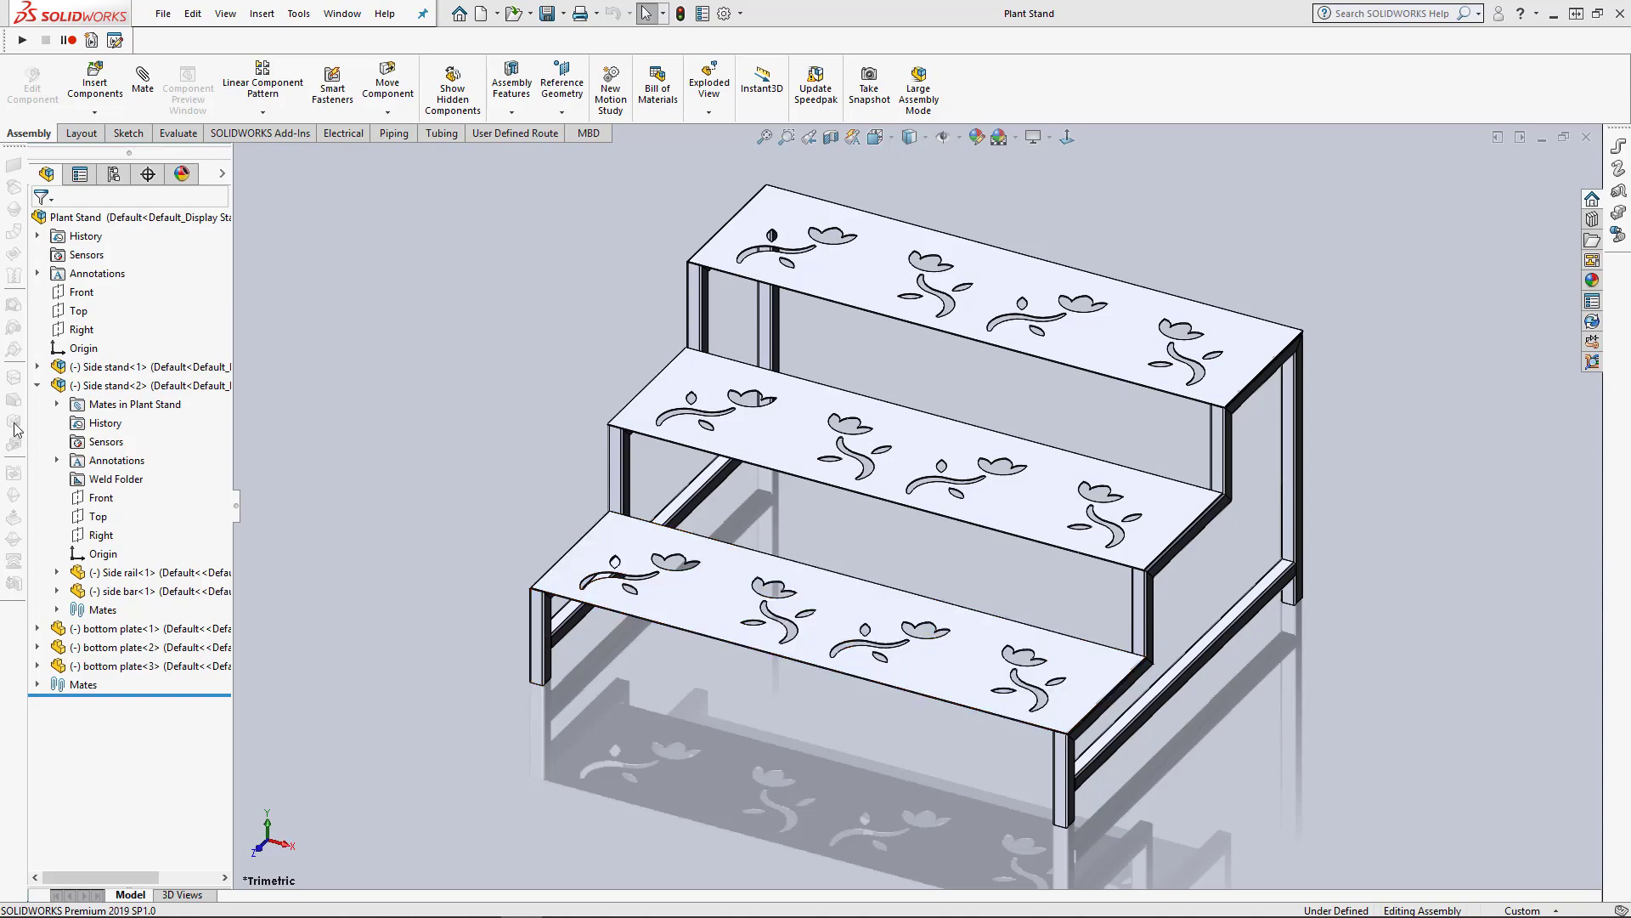
Collapse Side stand<2> in the tree and orbit the stand to view it from underneath.
left_click(38, 385)
middle_click_drag(785, 727, 966, 692)
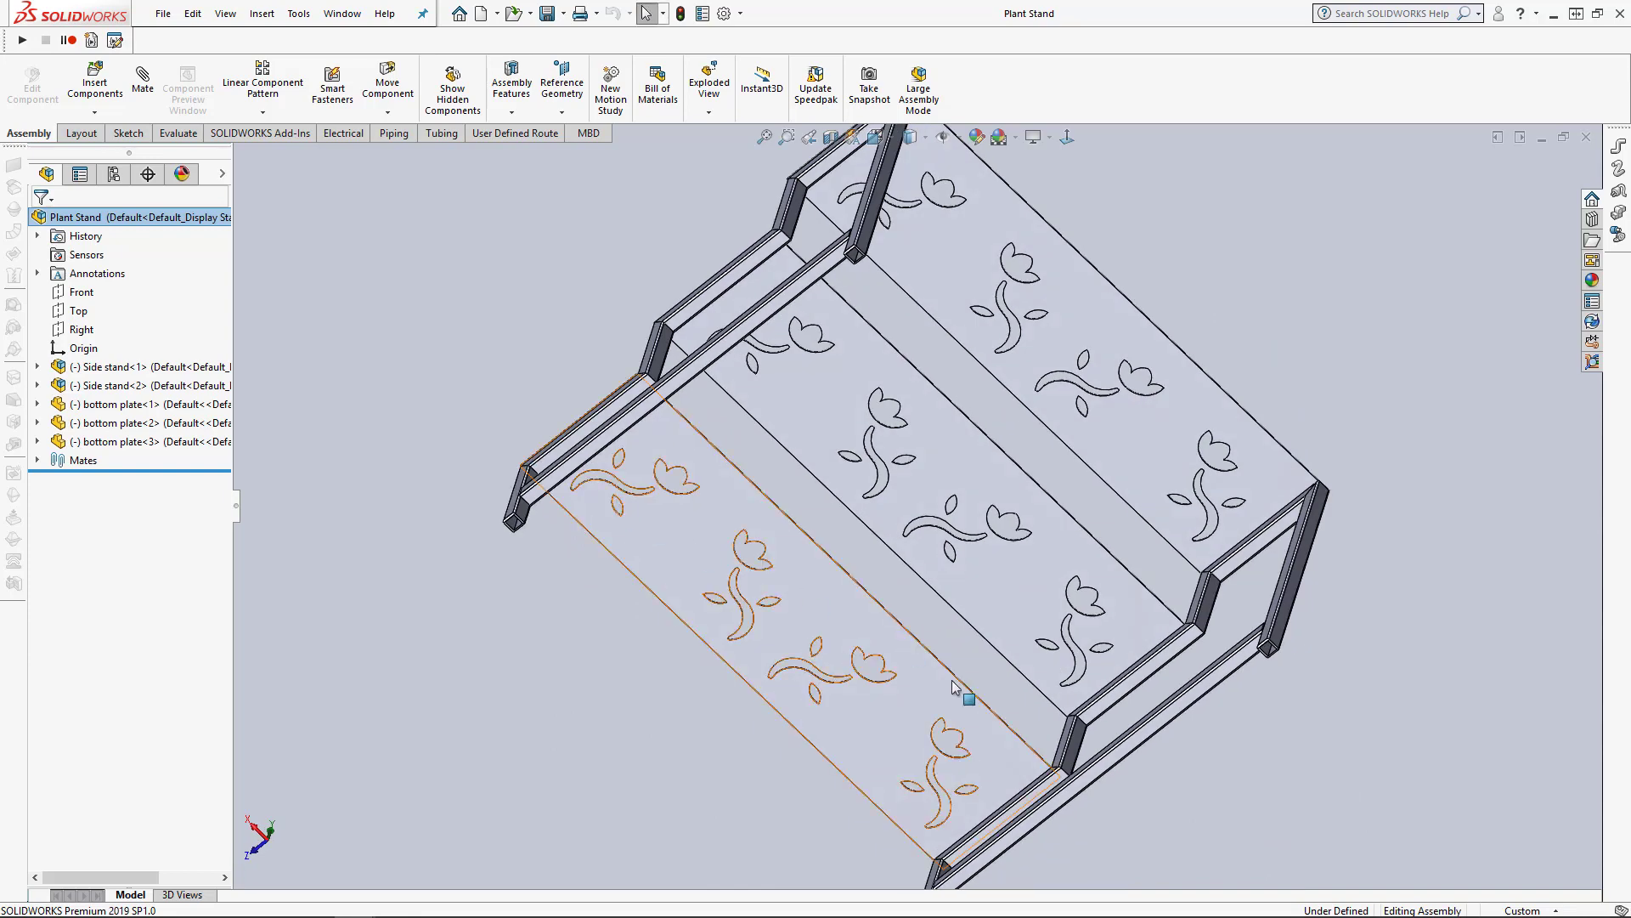
scroll(1075, 782, "down", 5)
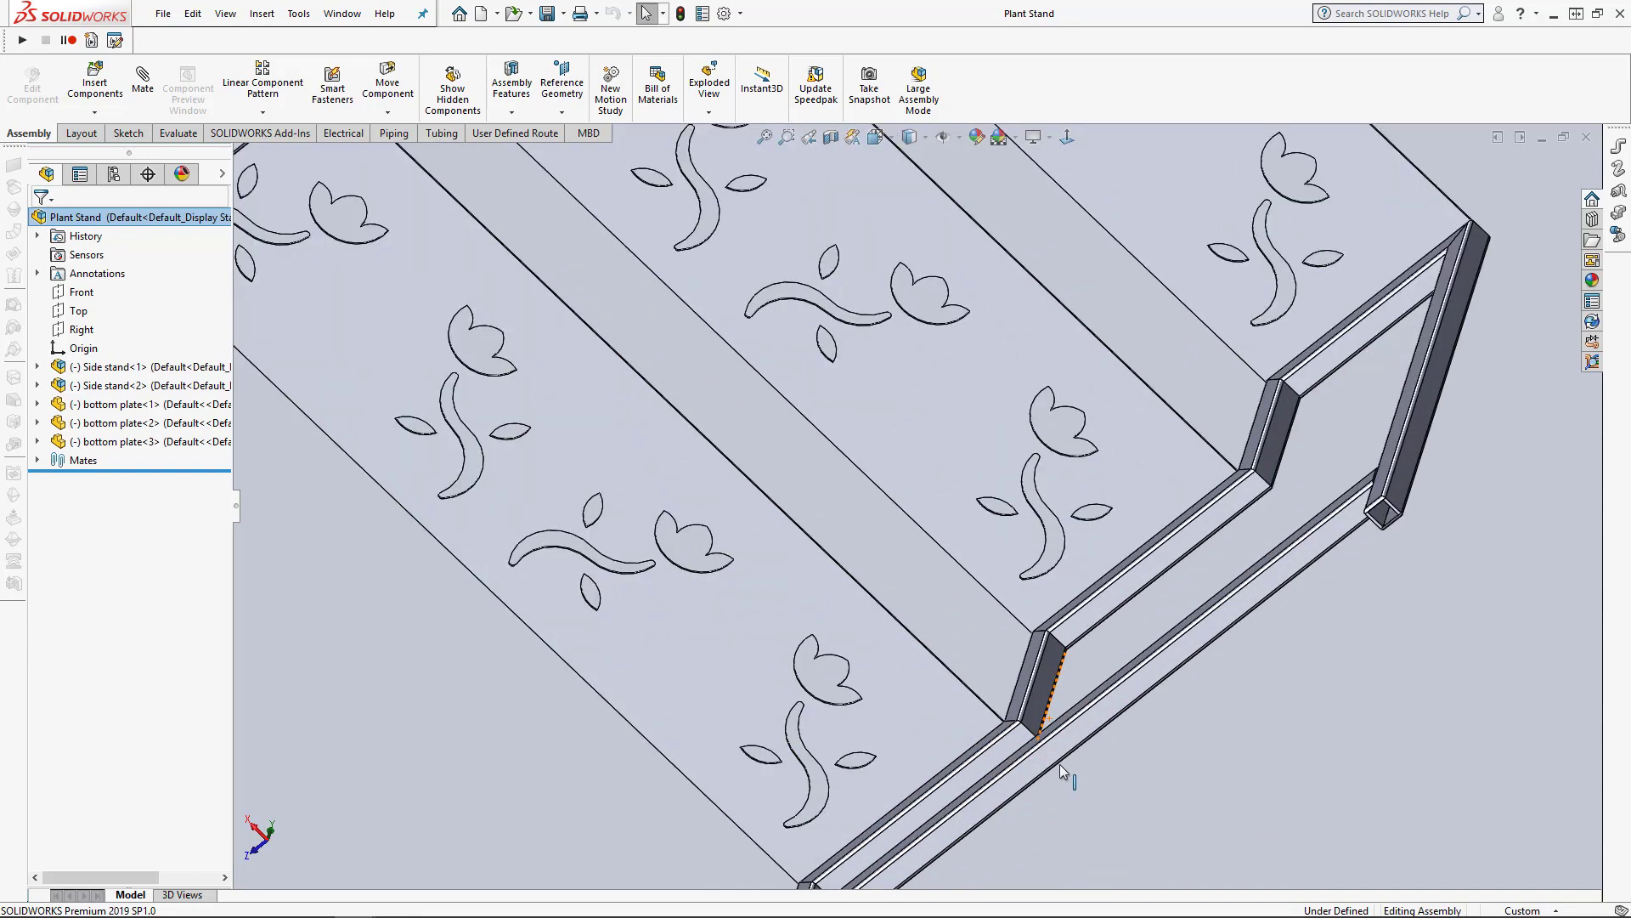
Start a weld bead between the bottom plate-3 face and the Side stand<2> side rail face.
left_click(513, 105)
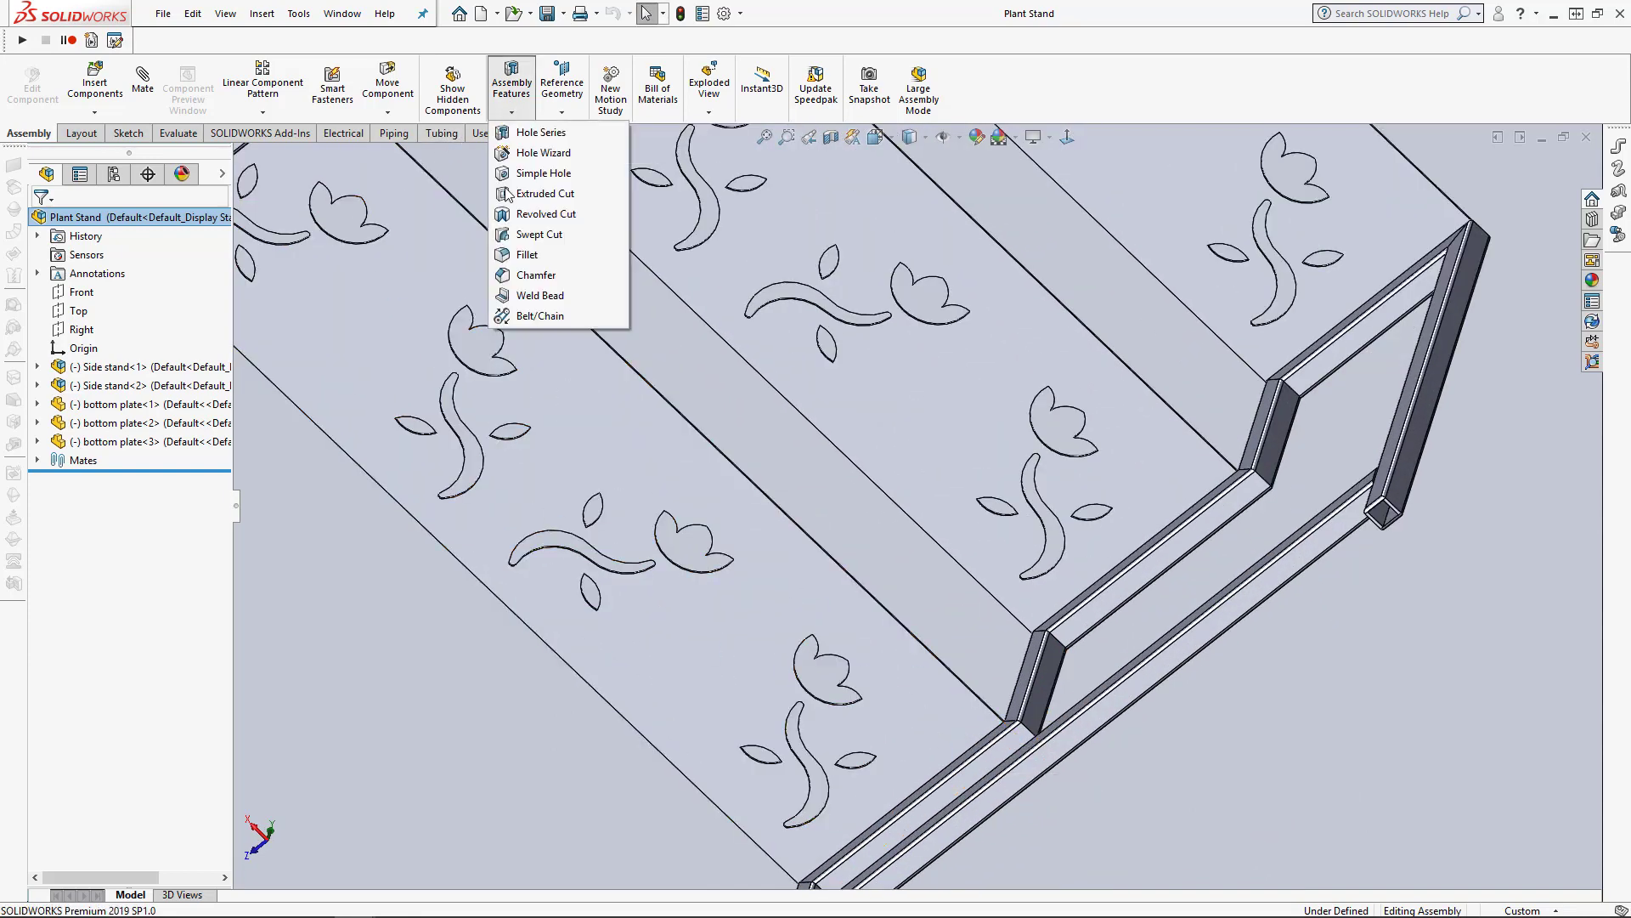
left_click(537, 296)
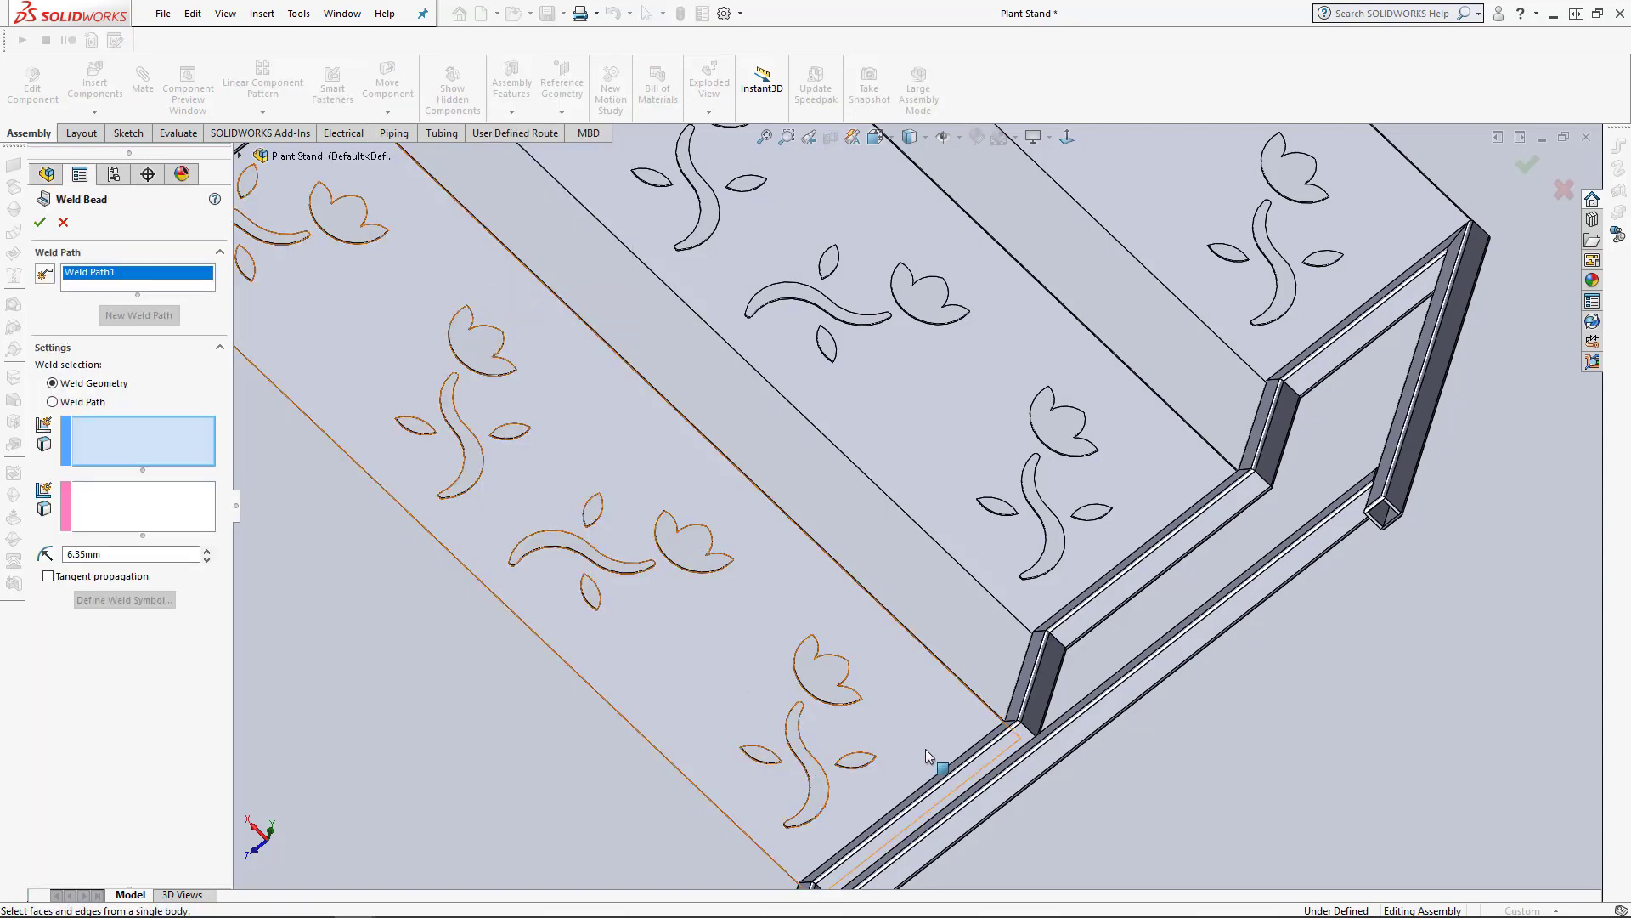
middle_click_drag(925, 748, 962, 734)
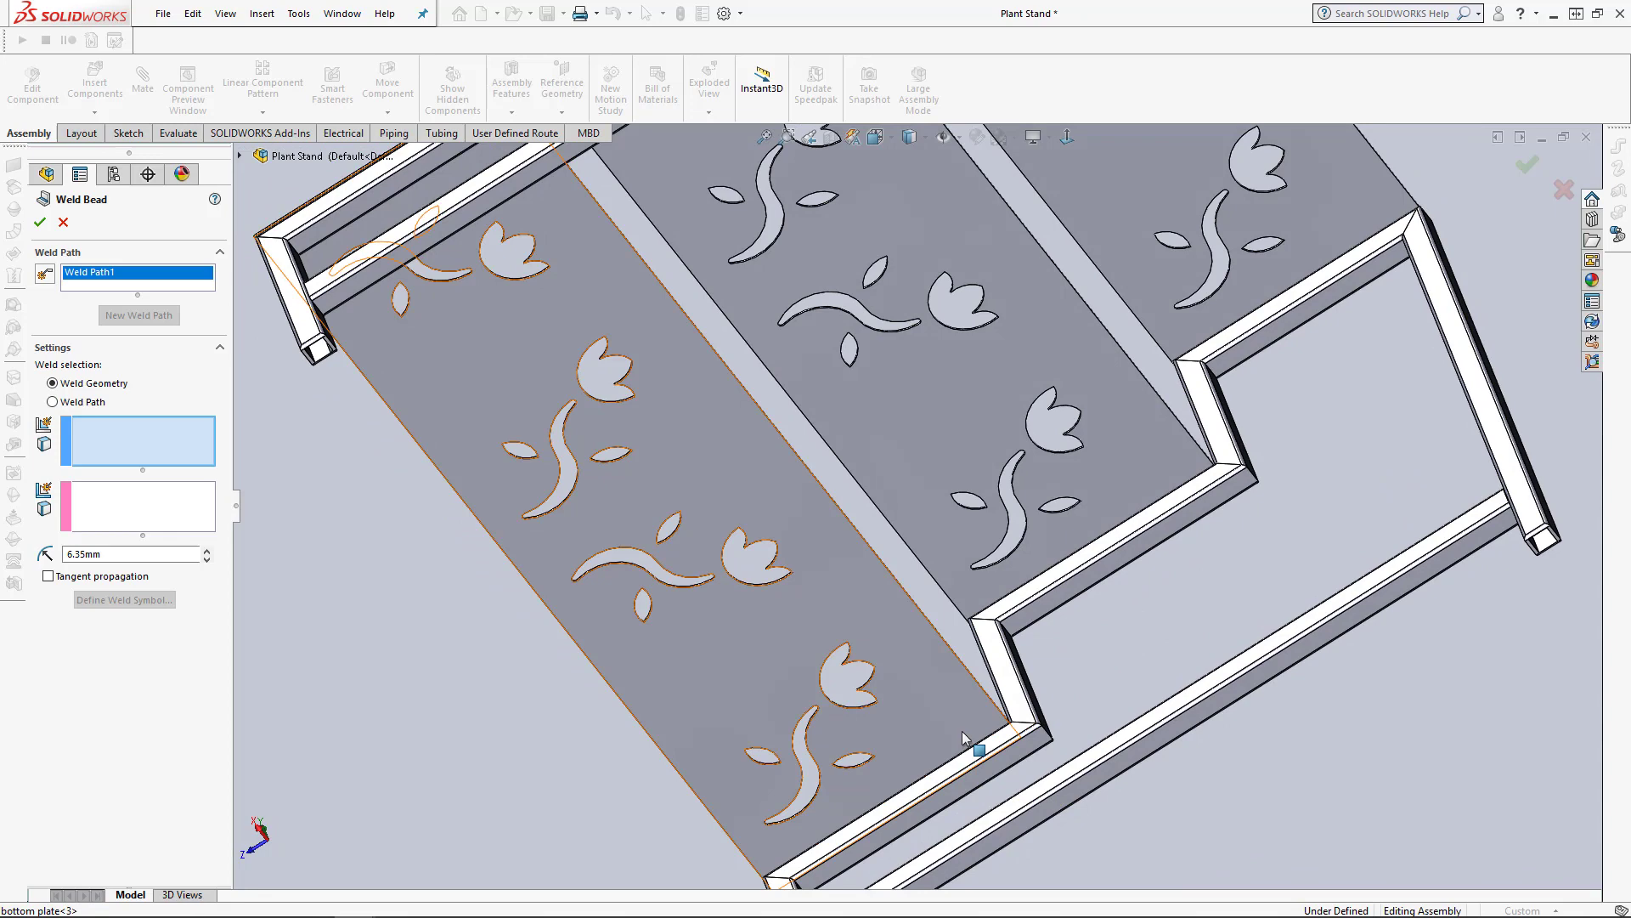
left_click(962, 733)
left_click(980, 751)
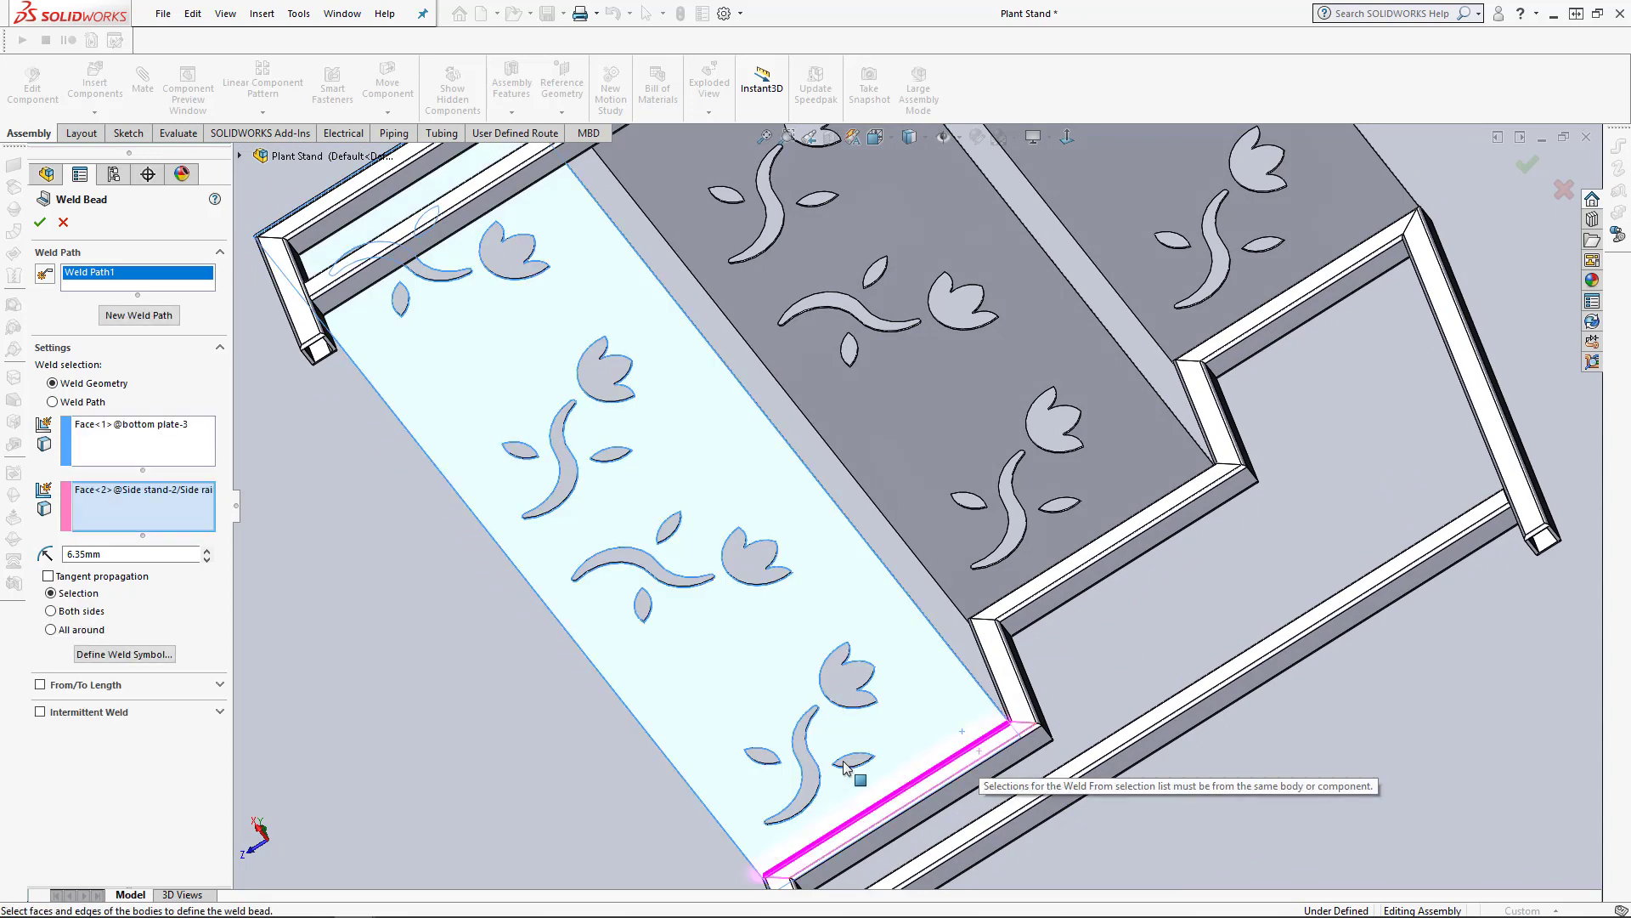
Set the bead size to 4 mm, create the weld bead, and inspect the welded edge.
scroll(846, 825, "down", 2)
scroll(847, 829, "down", 2)
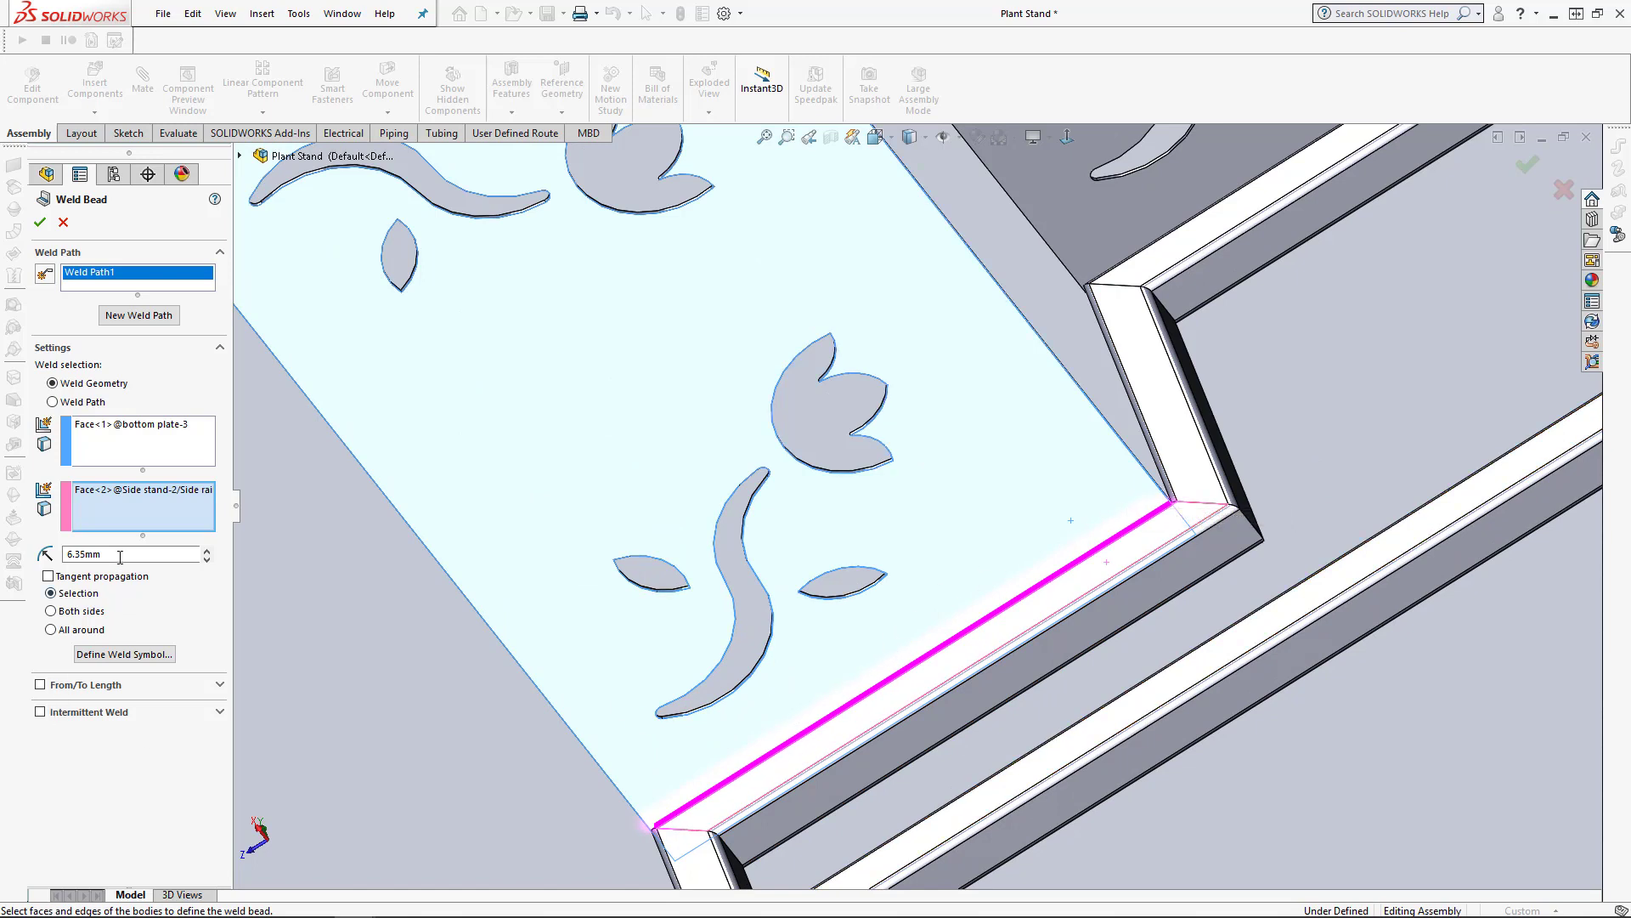
left_click_drag(120, 558, 32, 556)
left_click(40, 222)
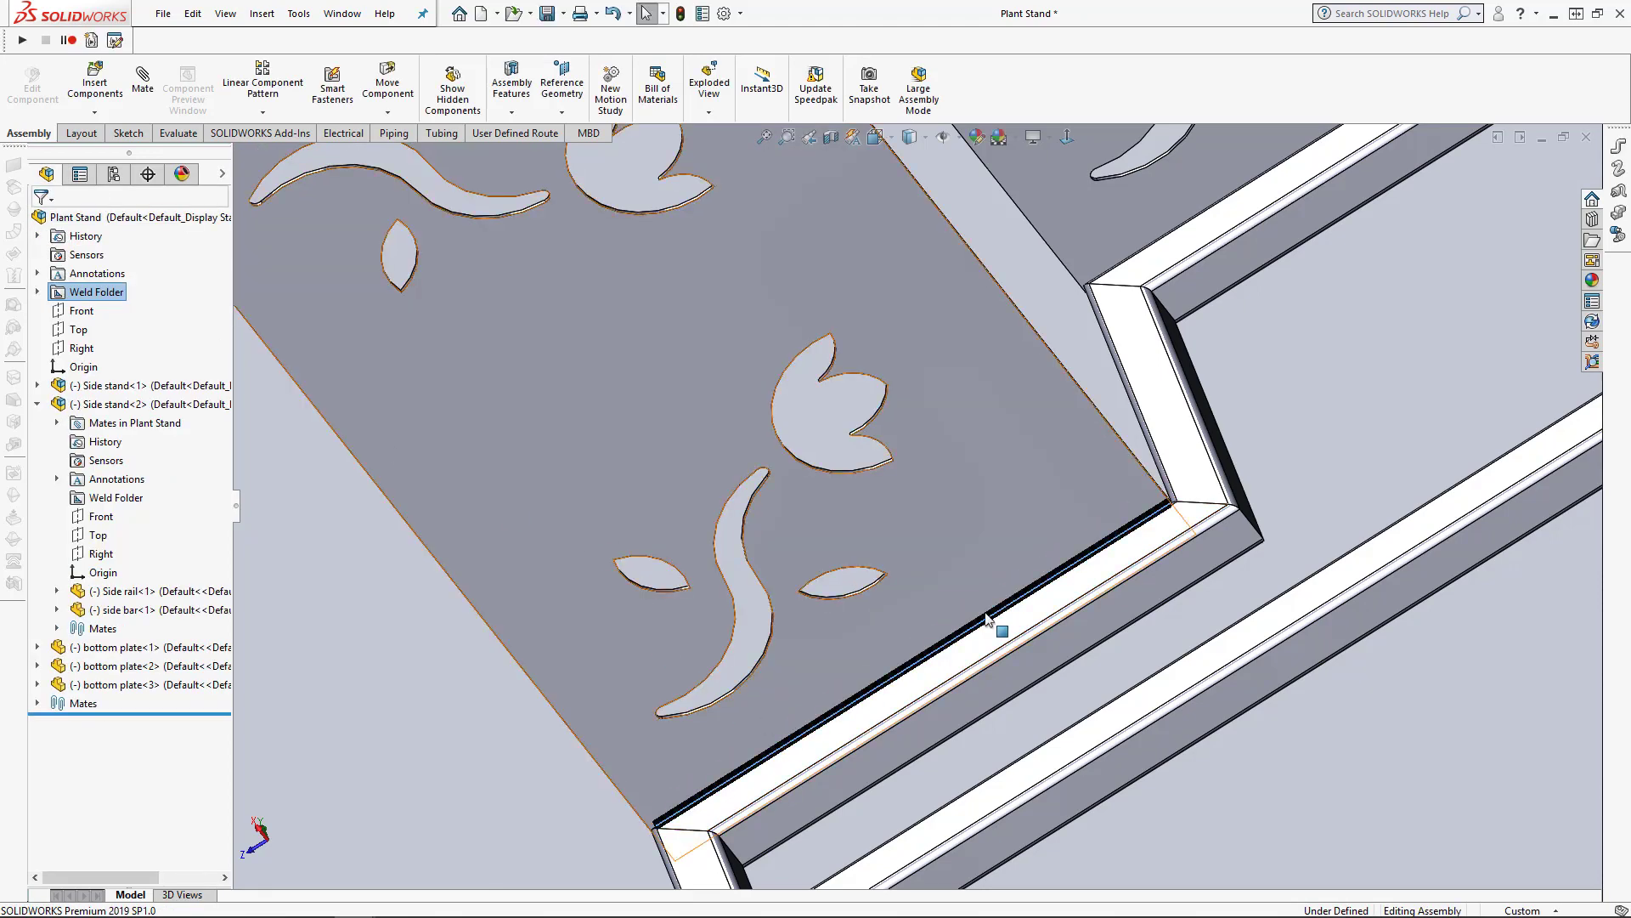
middle_click_drag(1053, 631, 1111, 528)
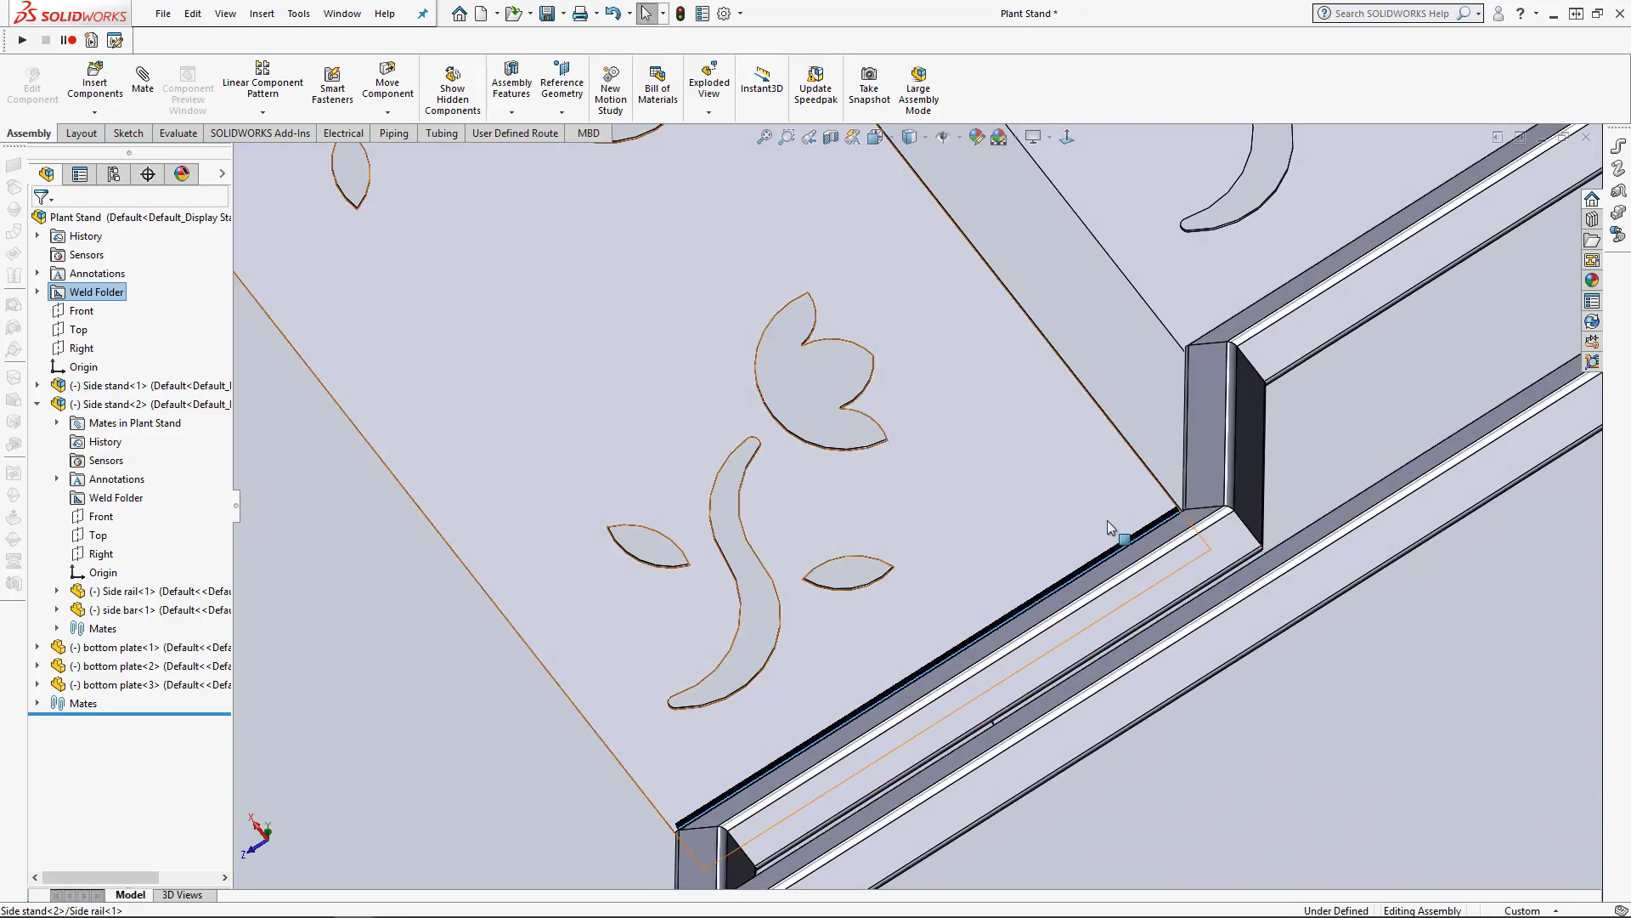
scroll(1110, 527, "up", 5)
scroll(1191, 283, "down", 5)
scroll(1191, 283, "down", 3)
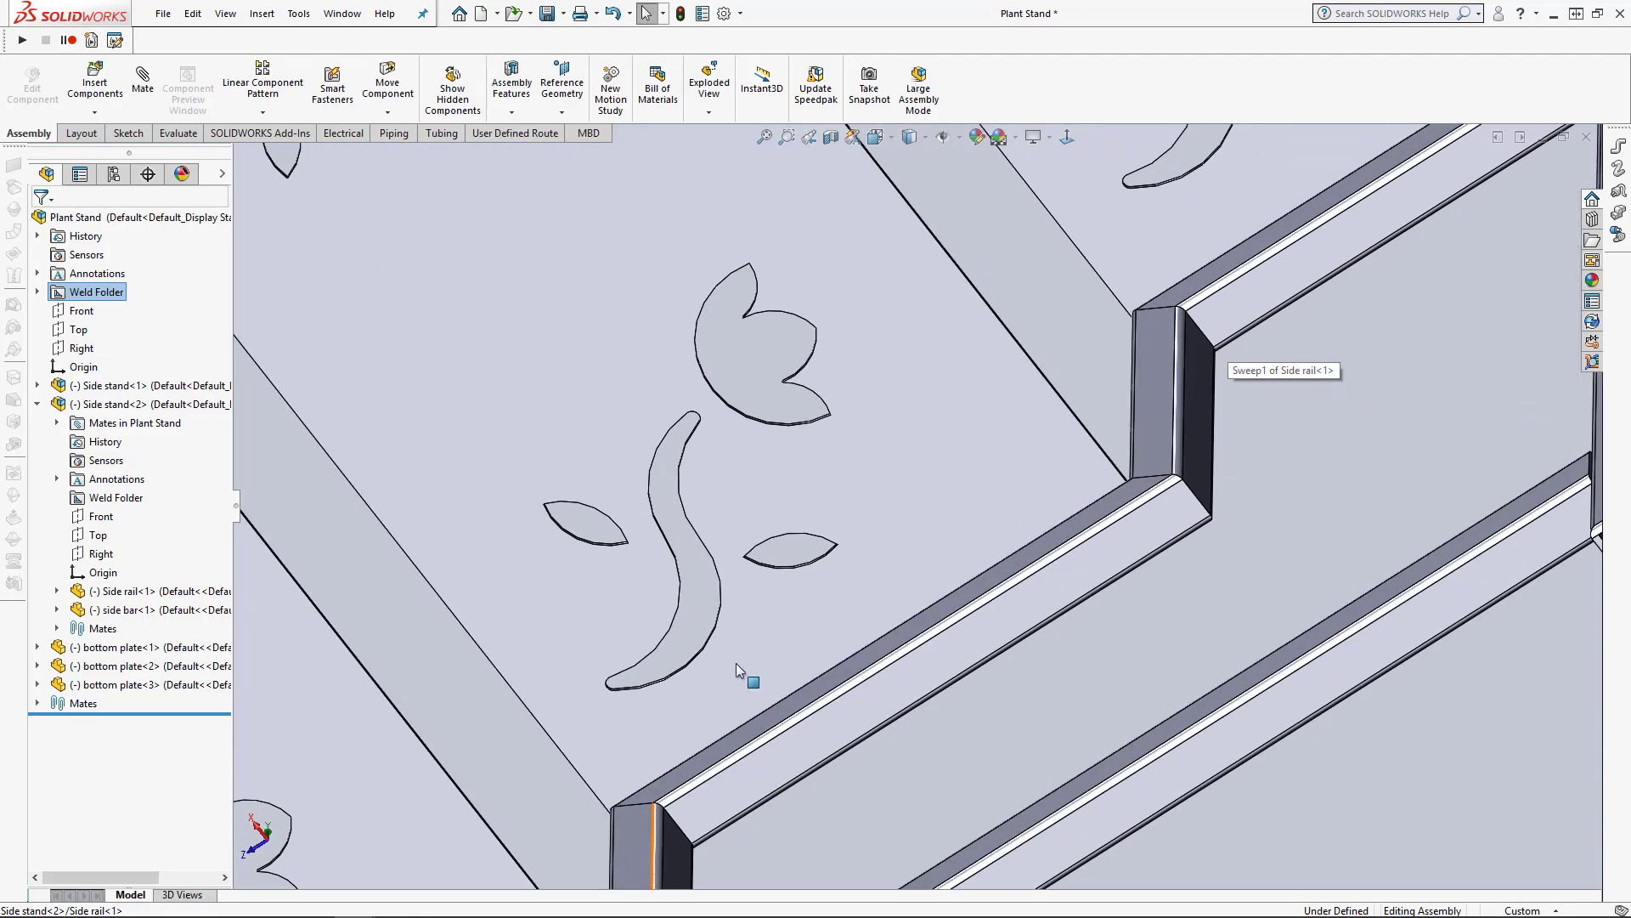
Weld bottom plate-1 to the side rail with a 4 mm bead 142.09 mm long, starting 38.35 mm in.
left_click(511, 85)
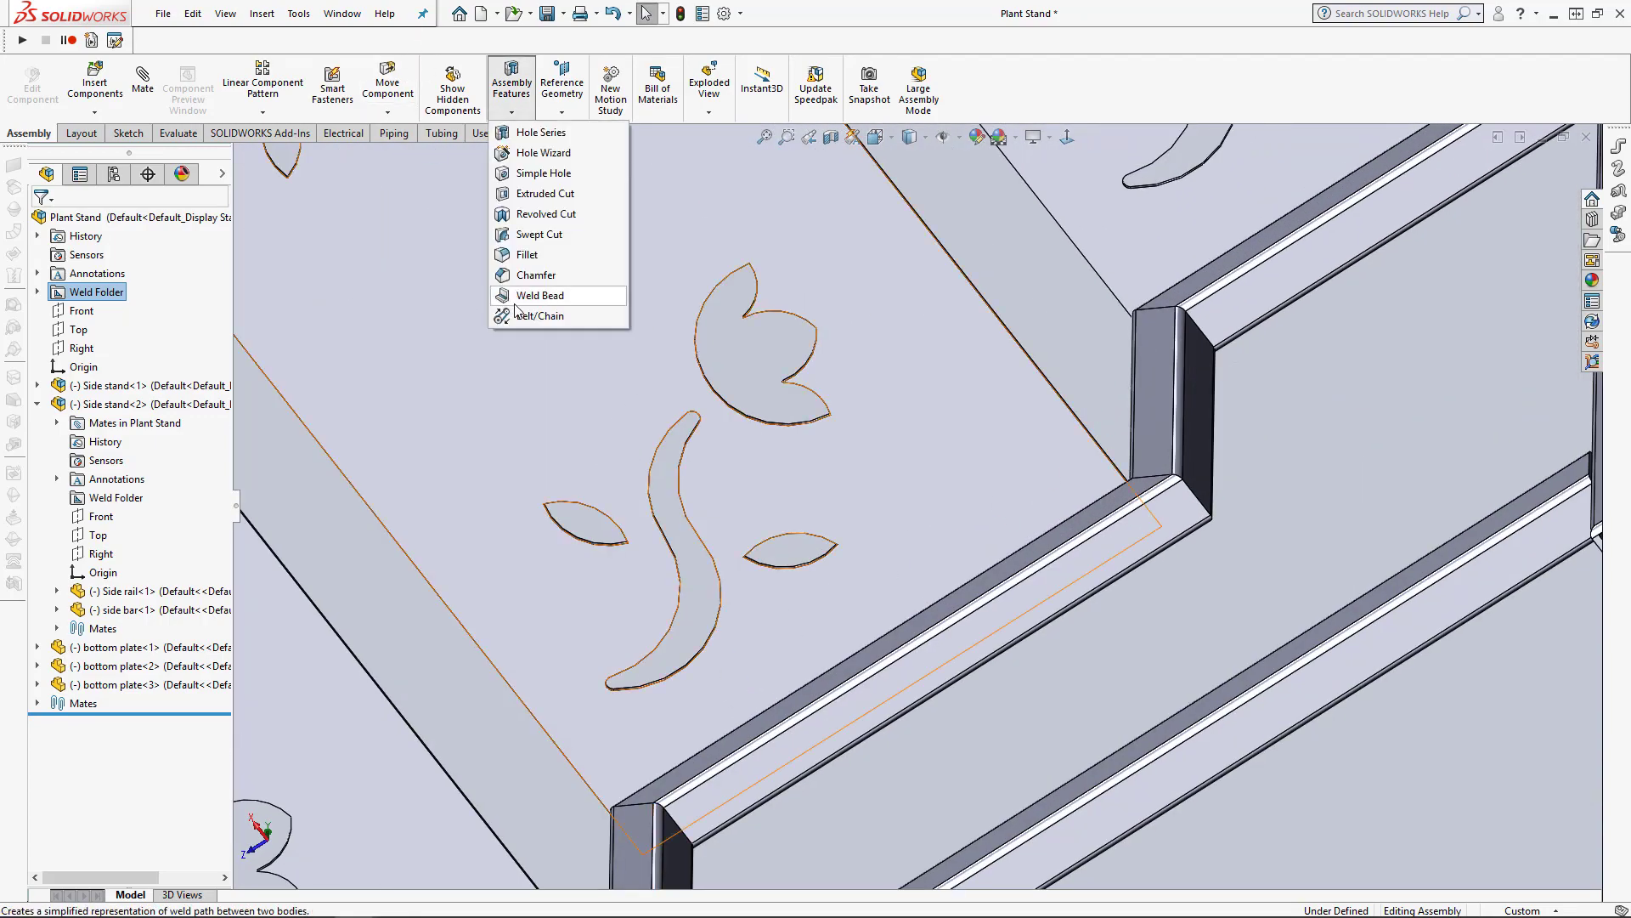
left_click(515, 305)
left_click(644, 714)
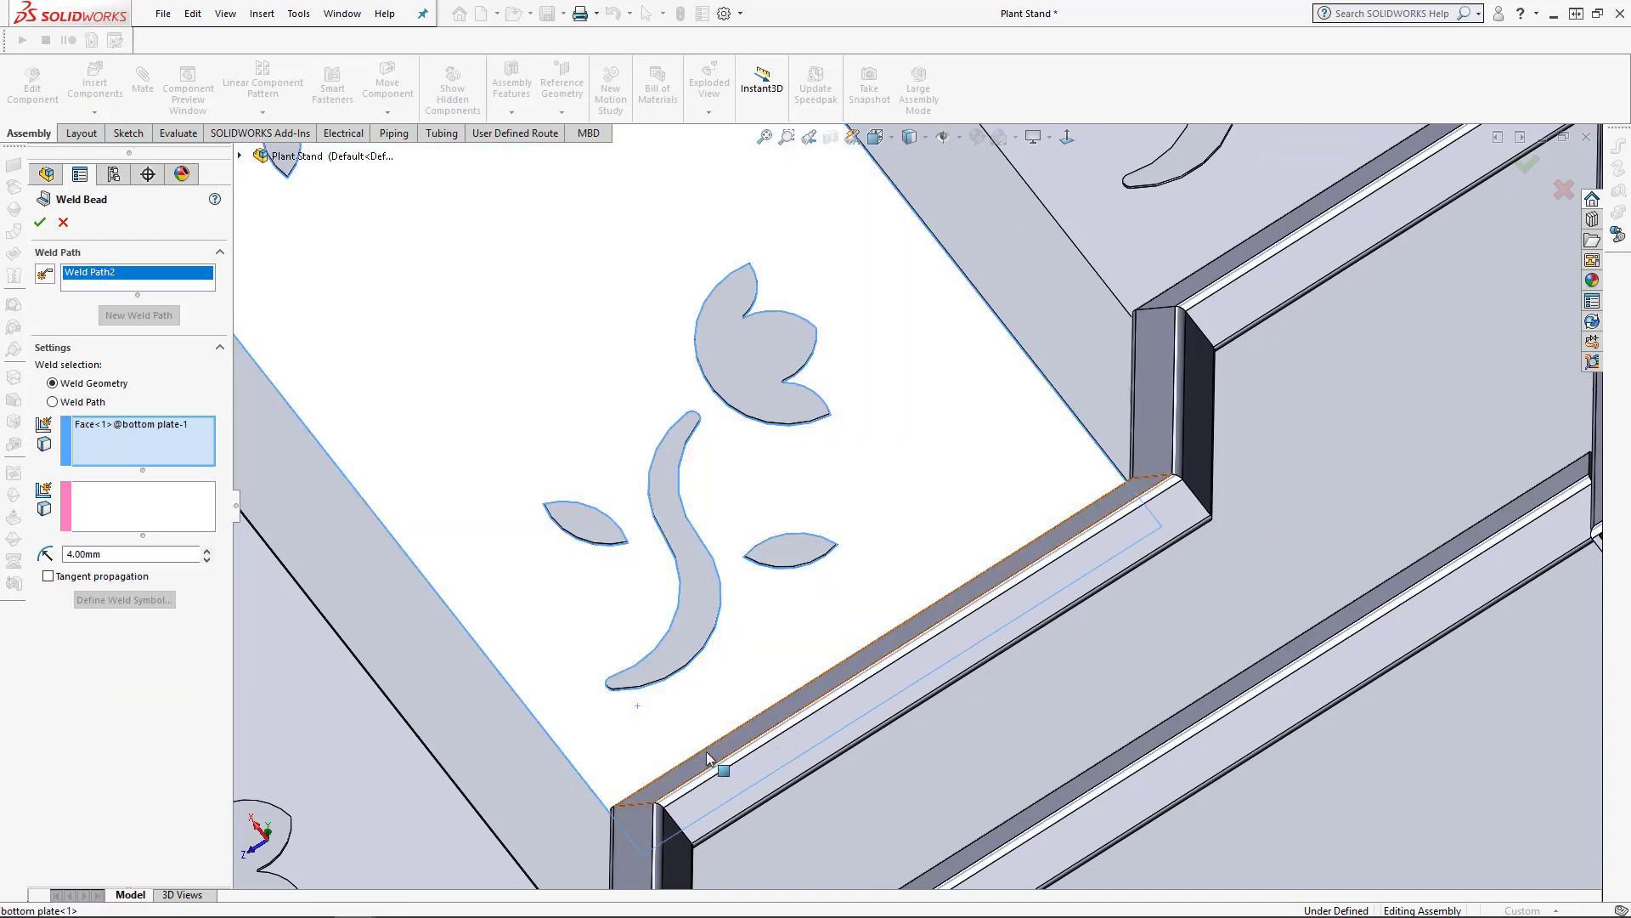
left_click(708, 753)
left_click(40, 685)
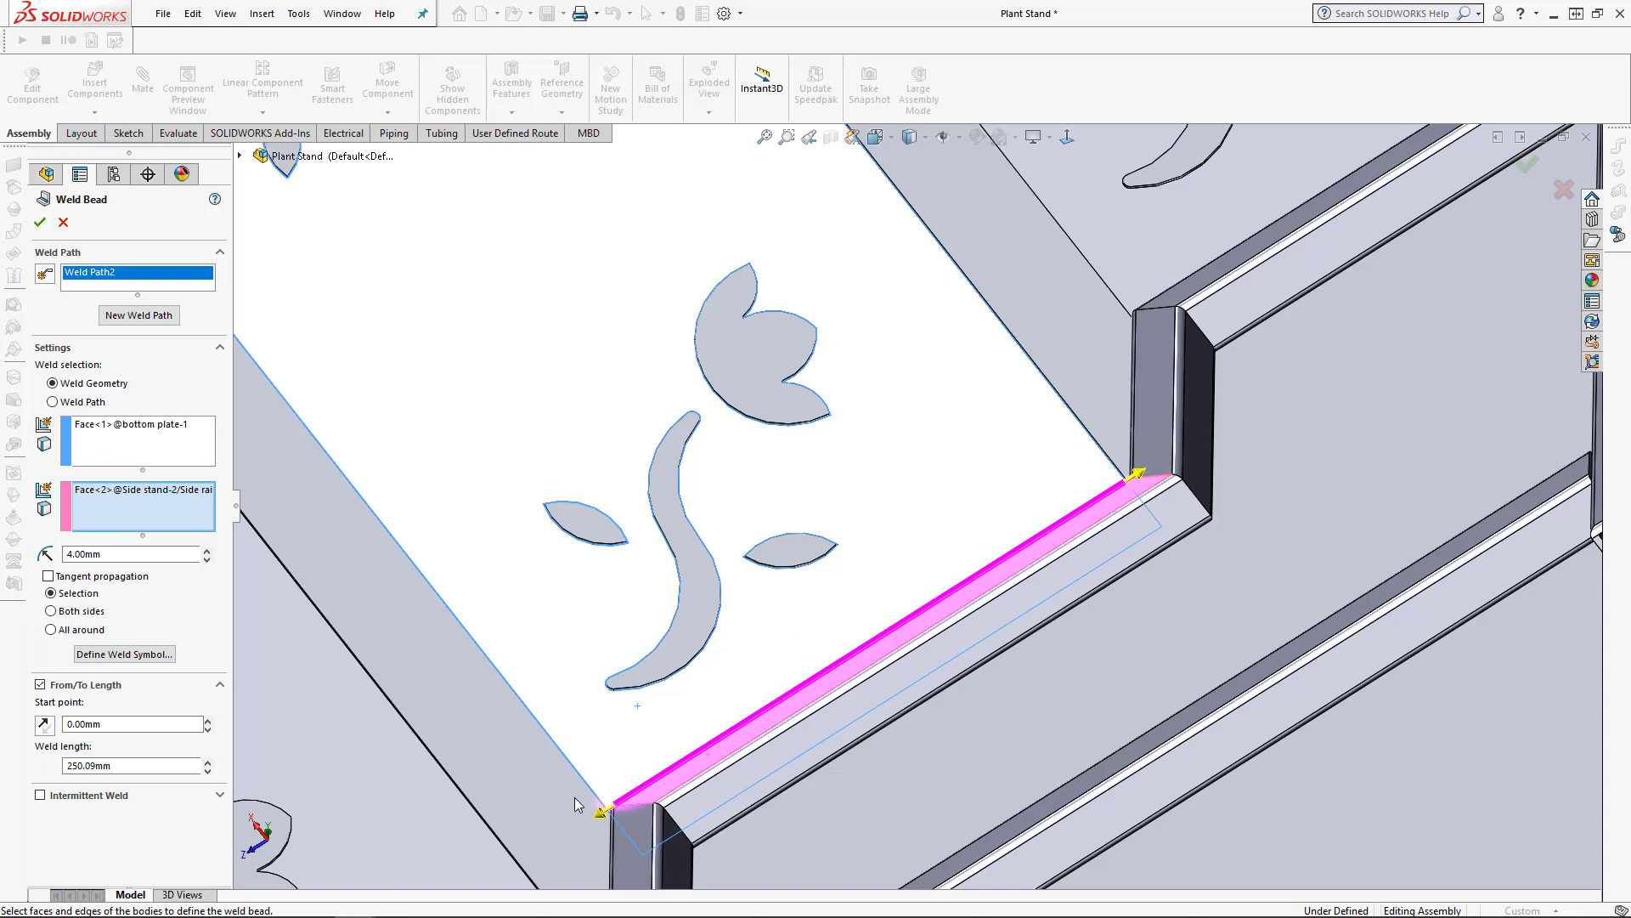
left_click_drag(601, 813, 680, 764)
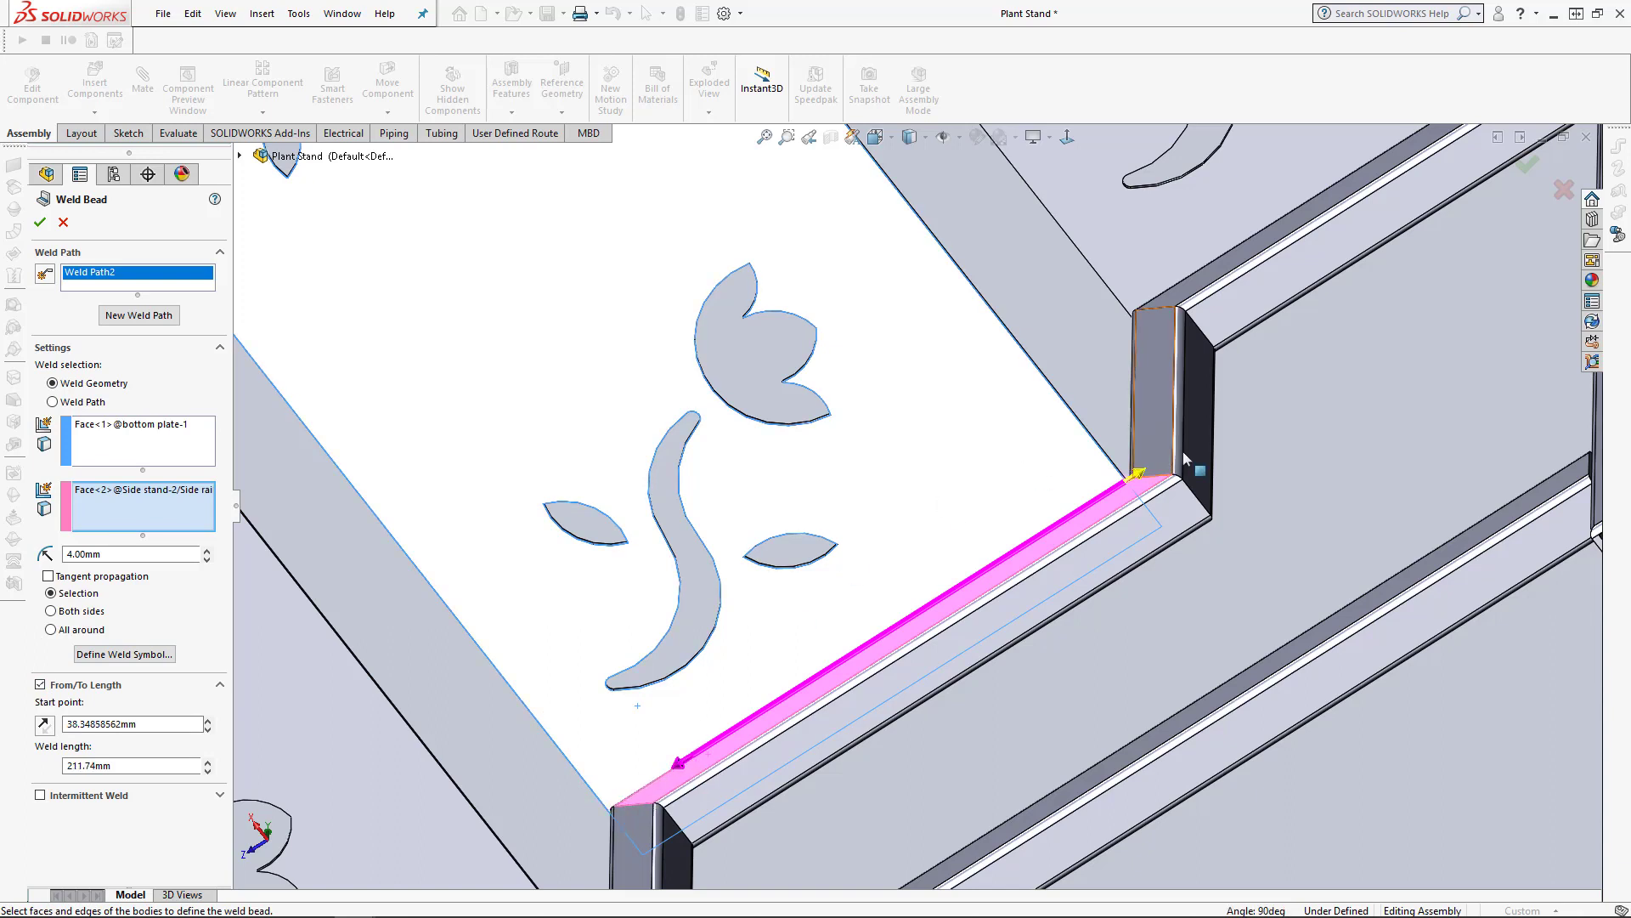
left_click_drag(1146, 469, 998, 562)
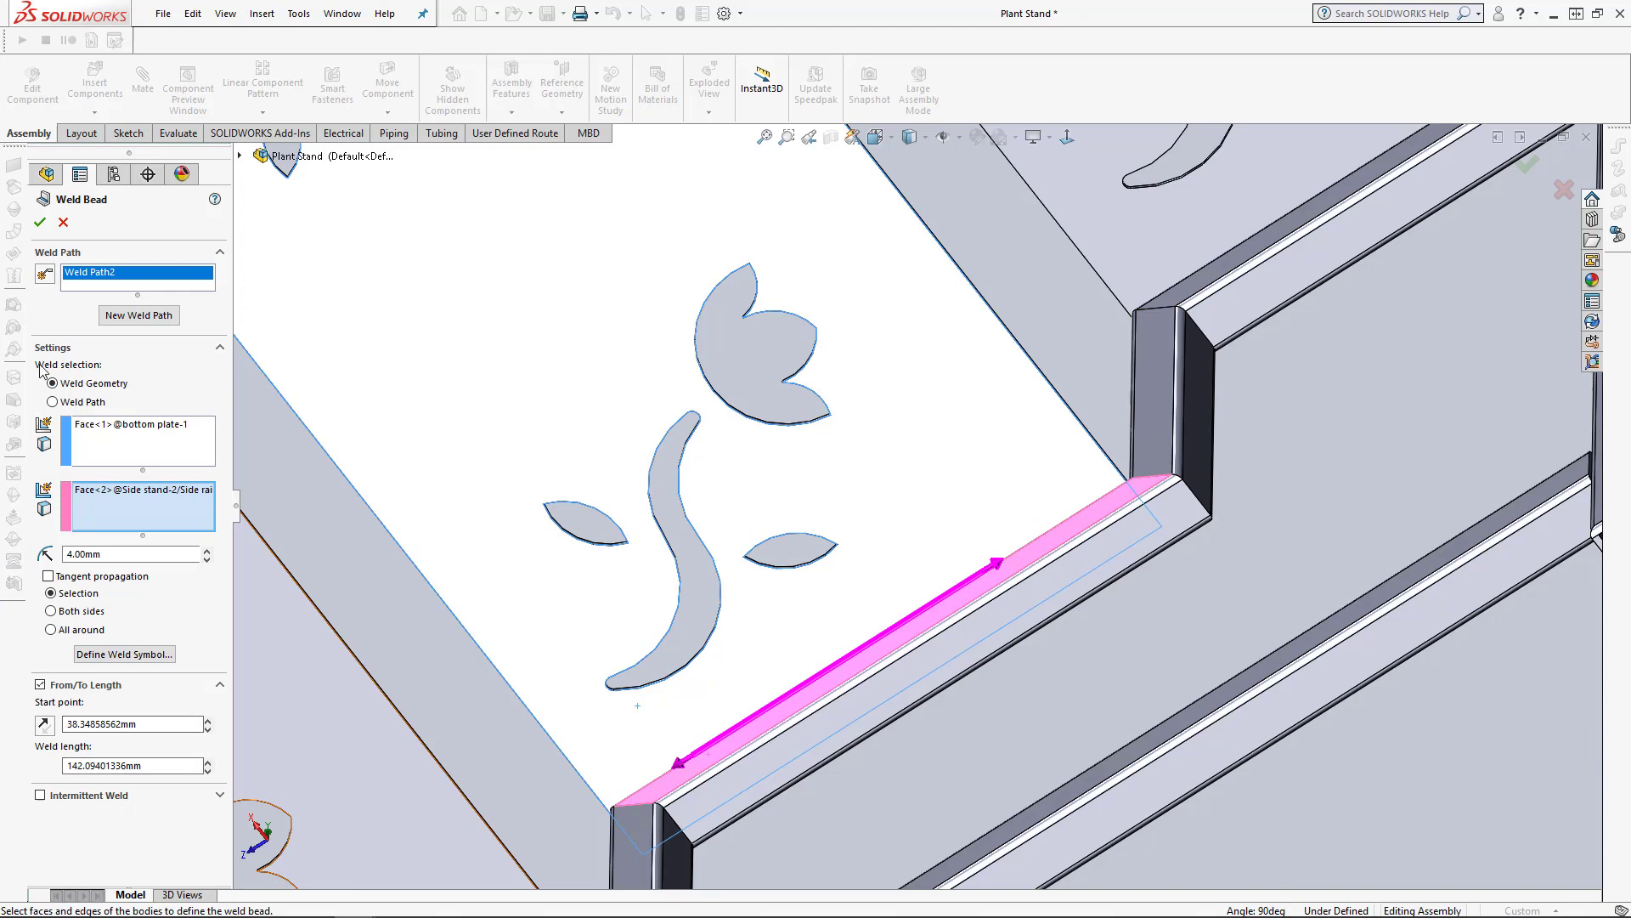
left_click(40, 225)
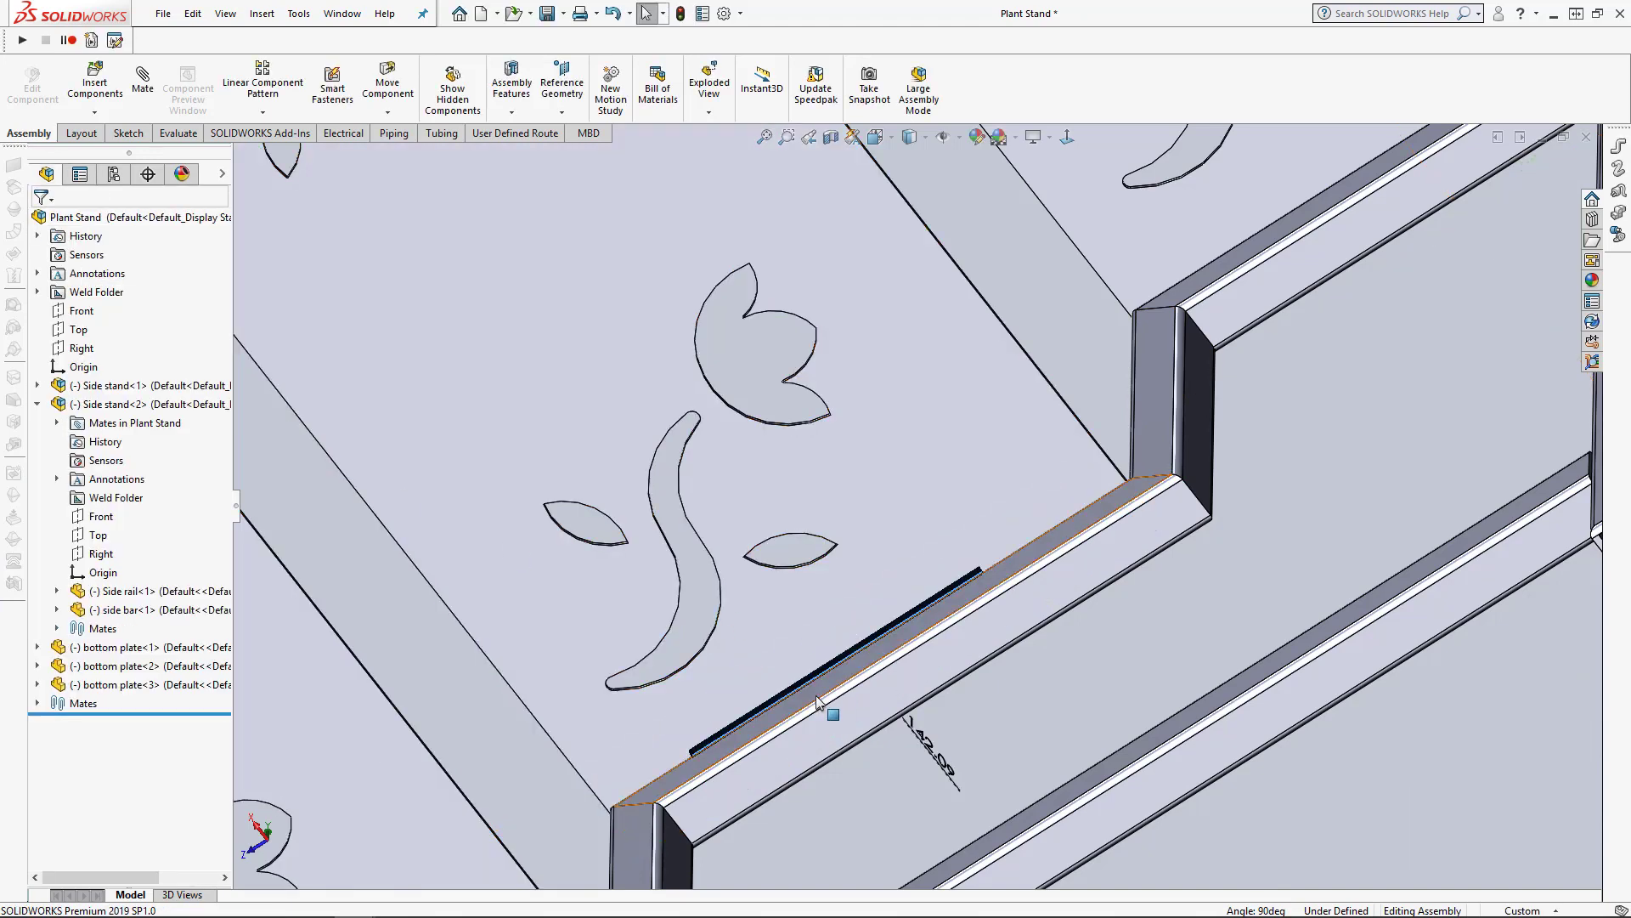
scroll(1200, 381, "up", 3)
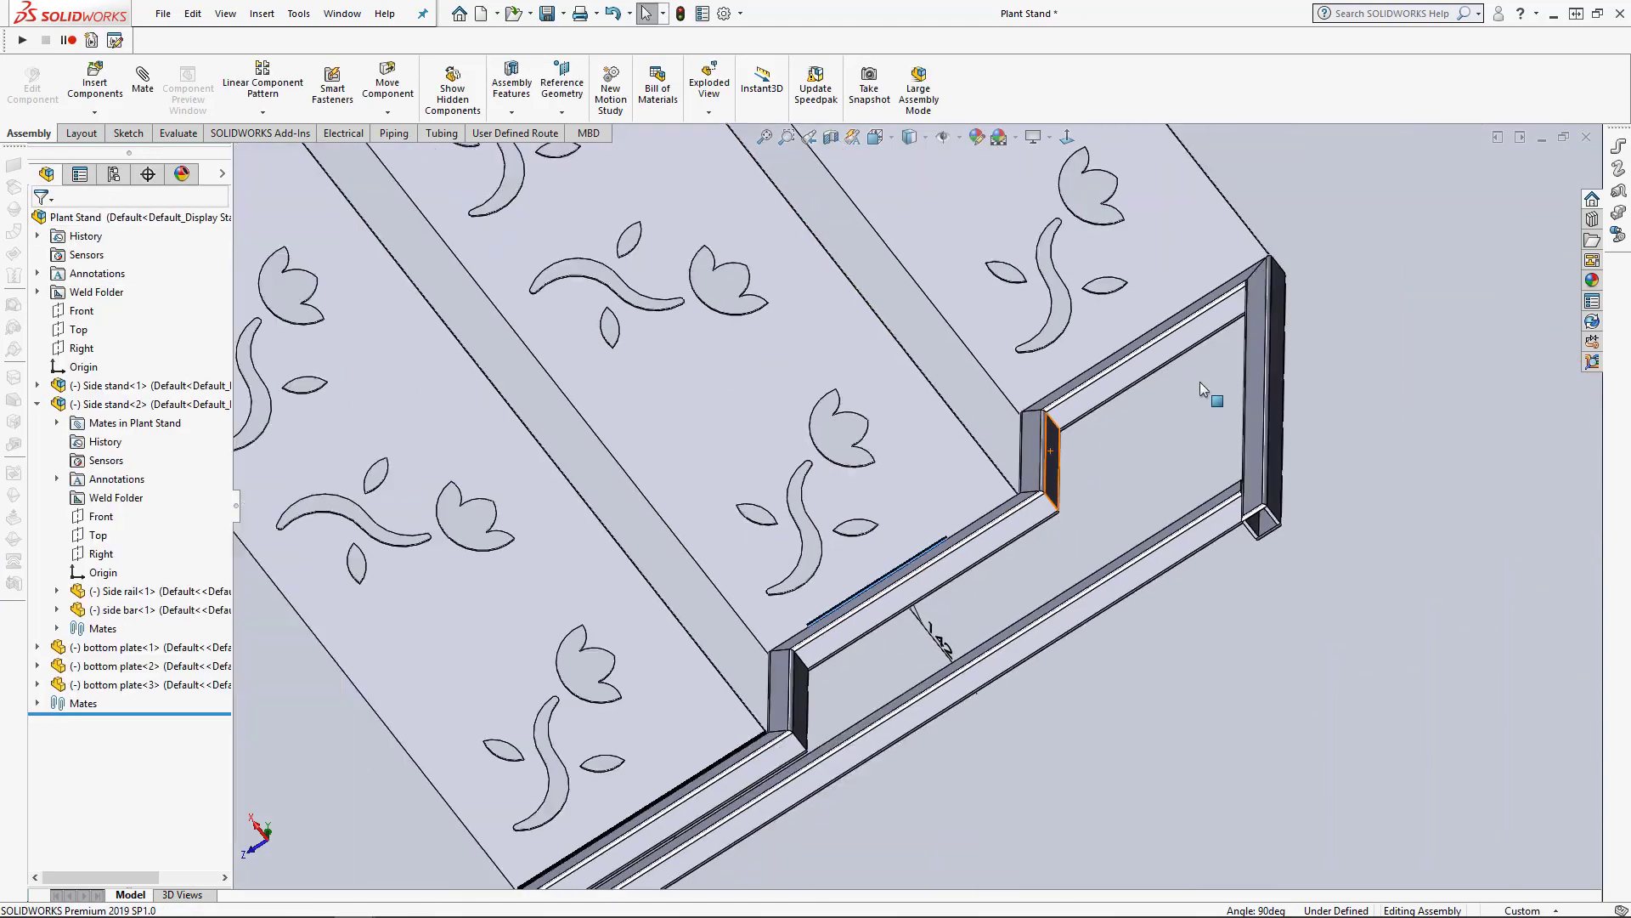
scroll(1147, 280, "down", 3)
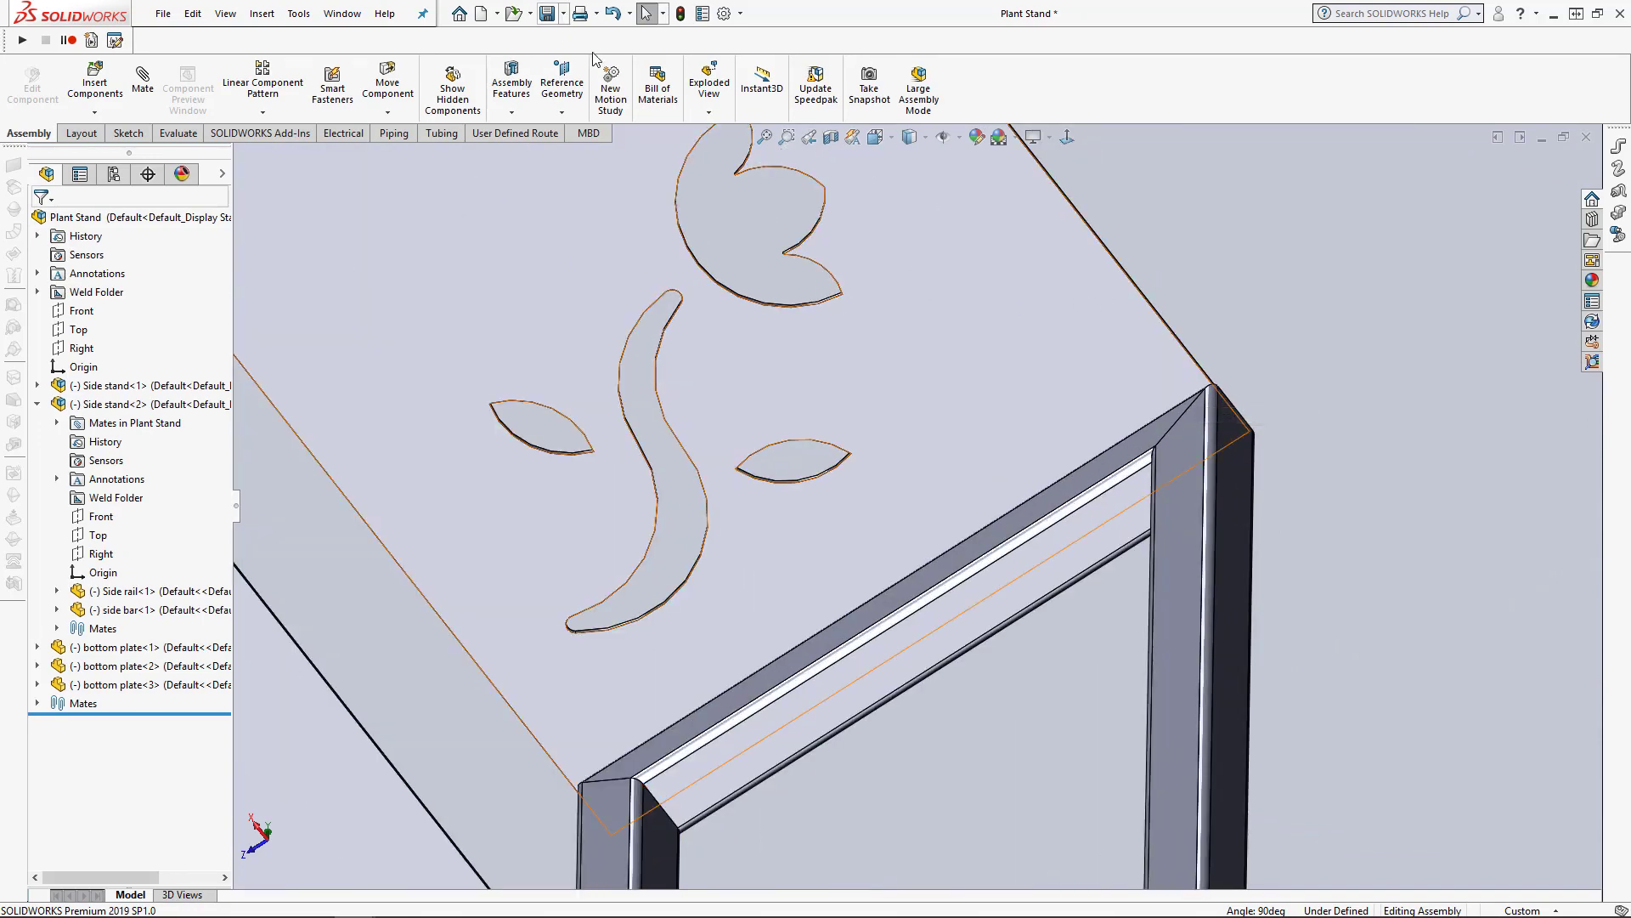
Weld bottom plate-2 to the side rail with an intermittent 4 mm bead: 12.40 mm welds at 14.88 mm pitch.
left_click(502, 105)
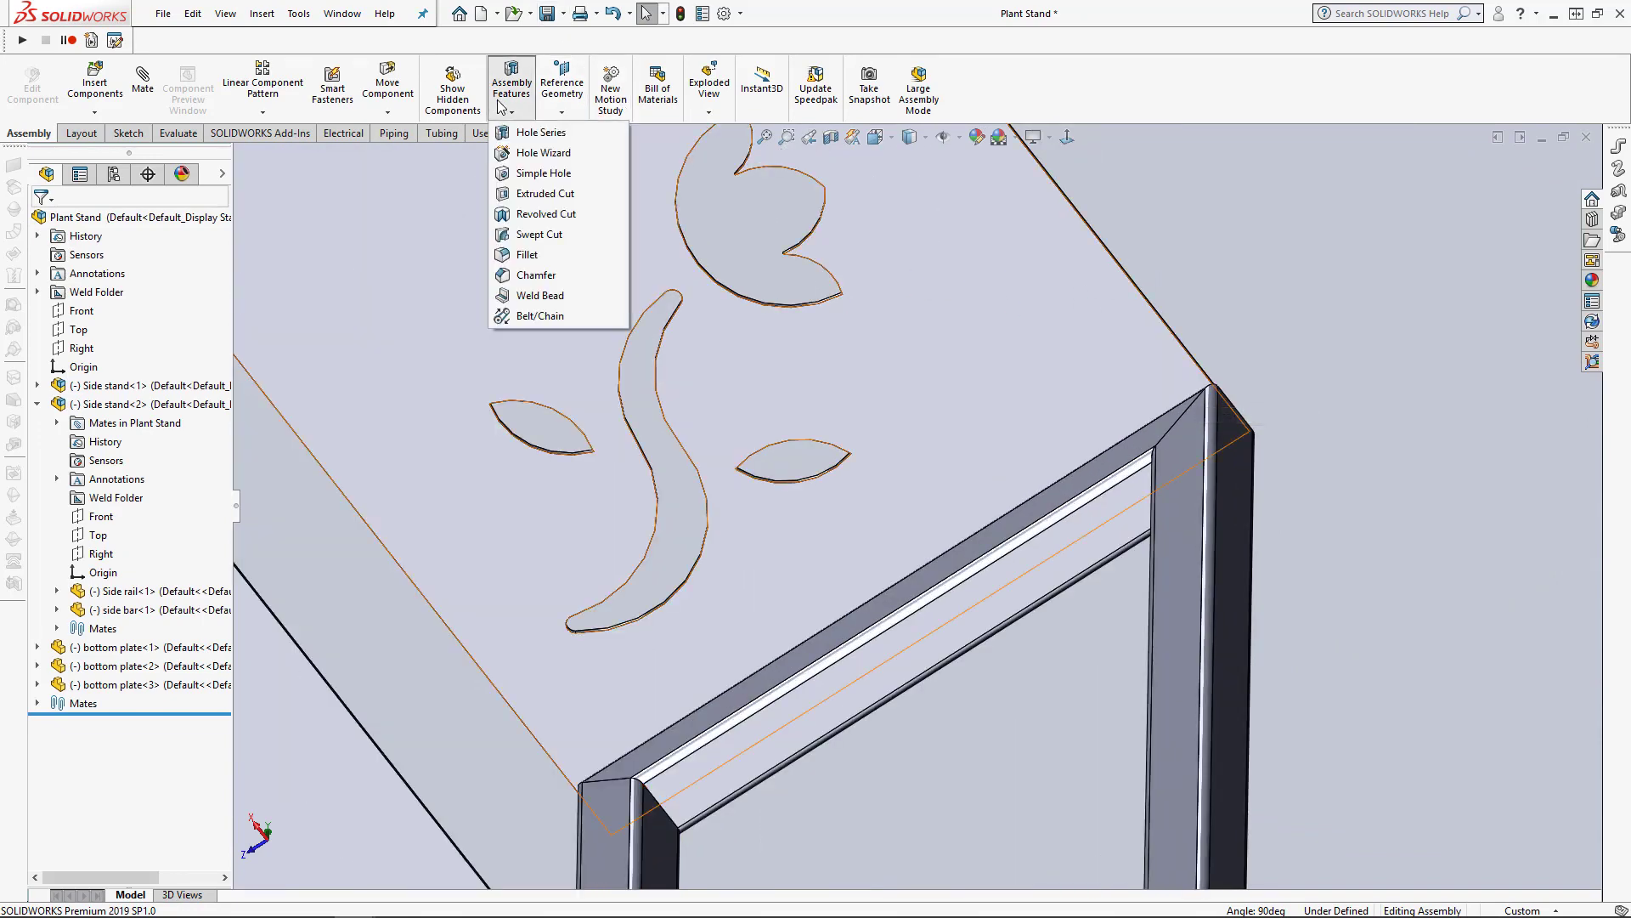
left_click(540, 295)
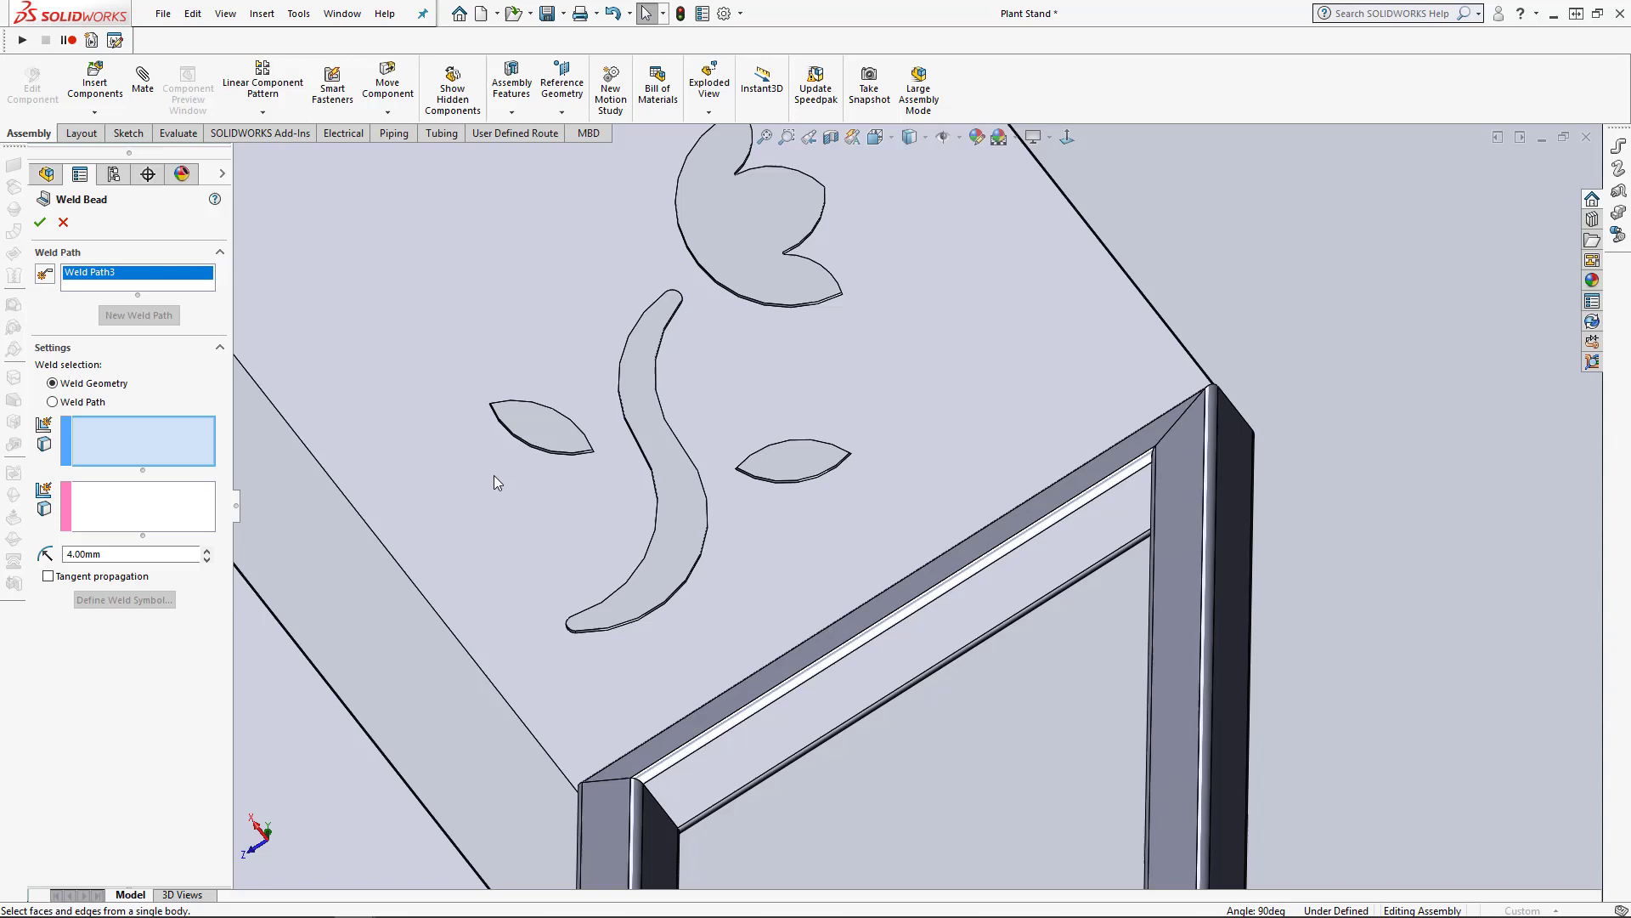
left_click(824, 517)
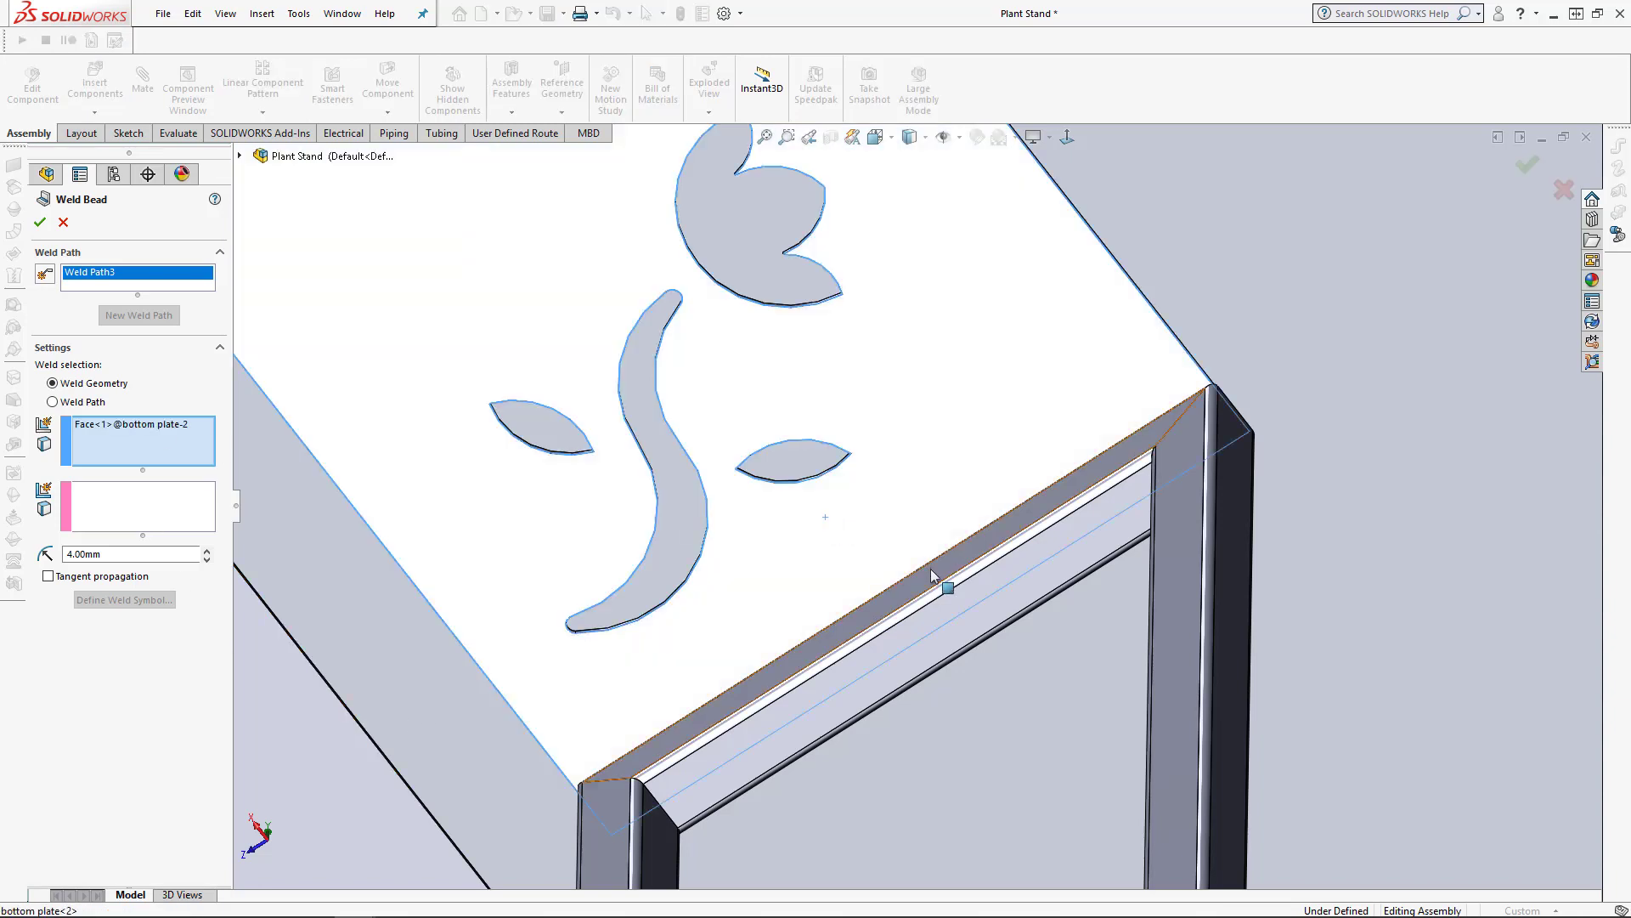
left_click(930, 568)
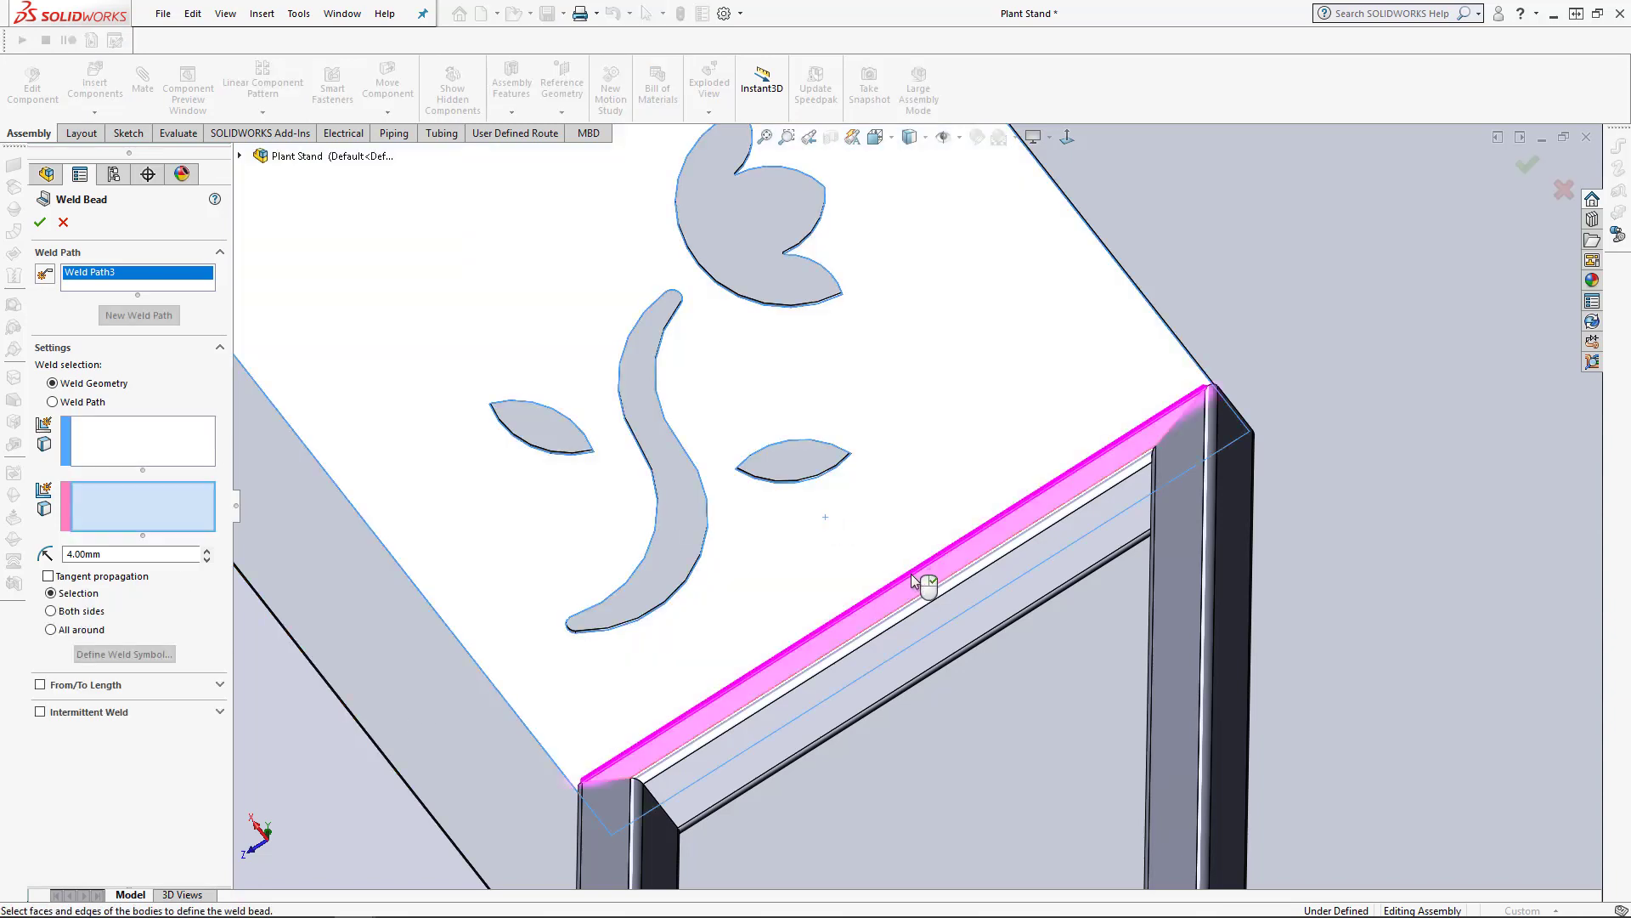
left_click(40, 713)
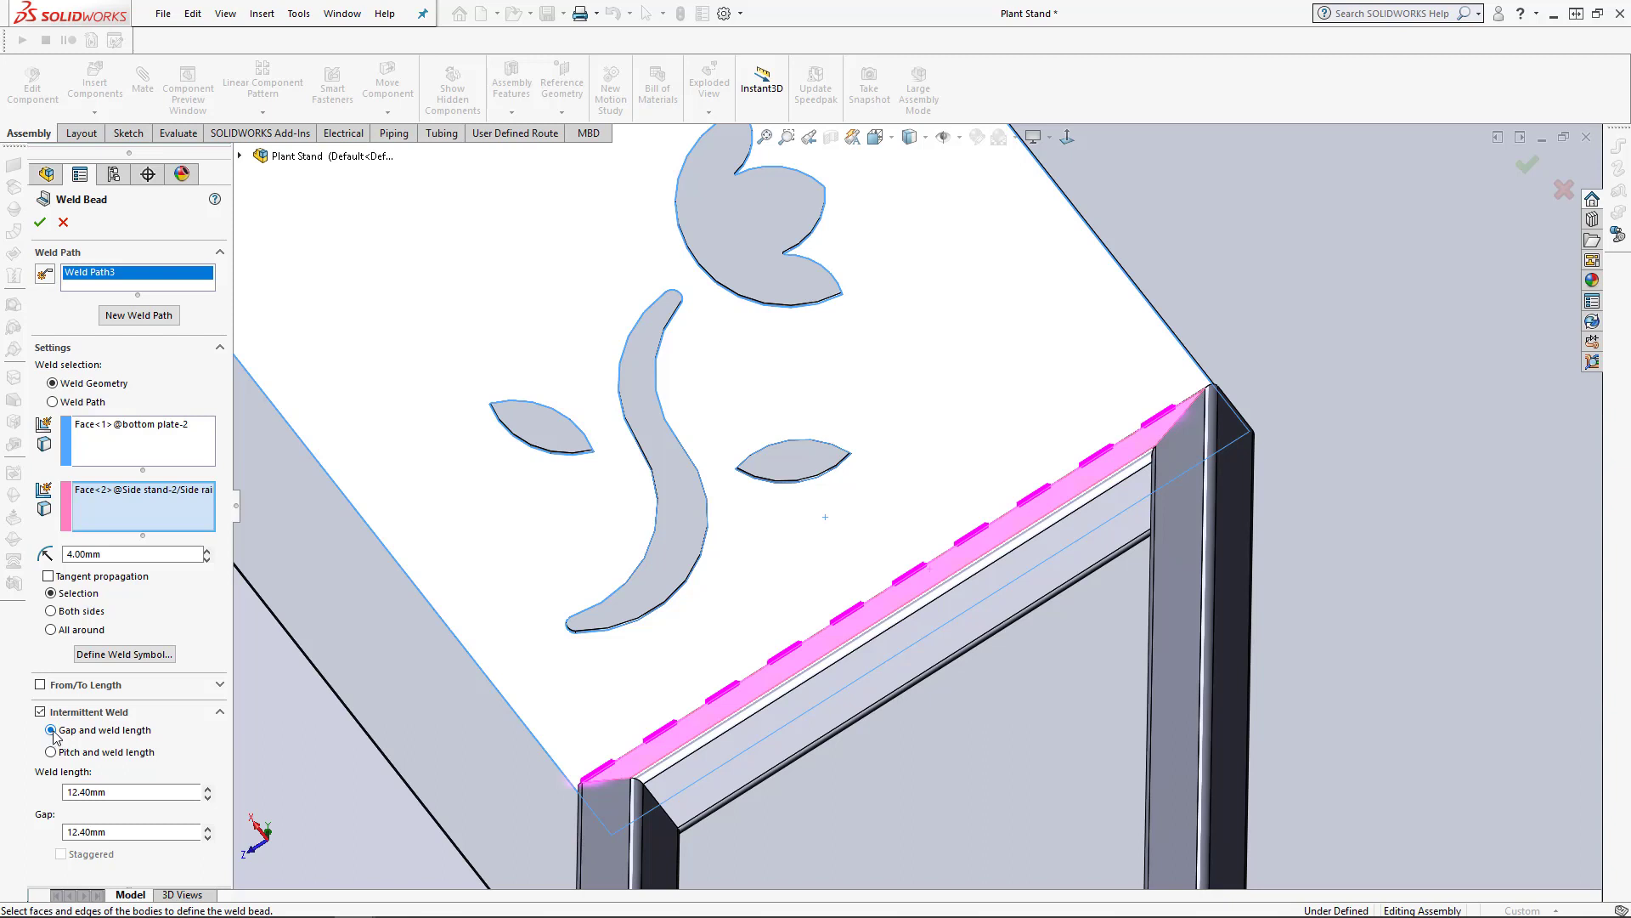
left_click(51, 752)
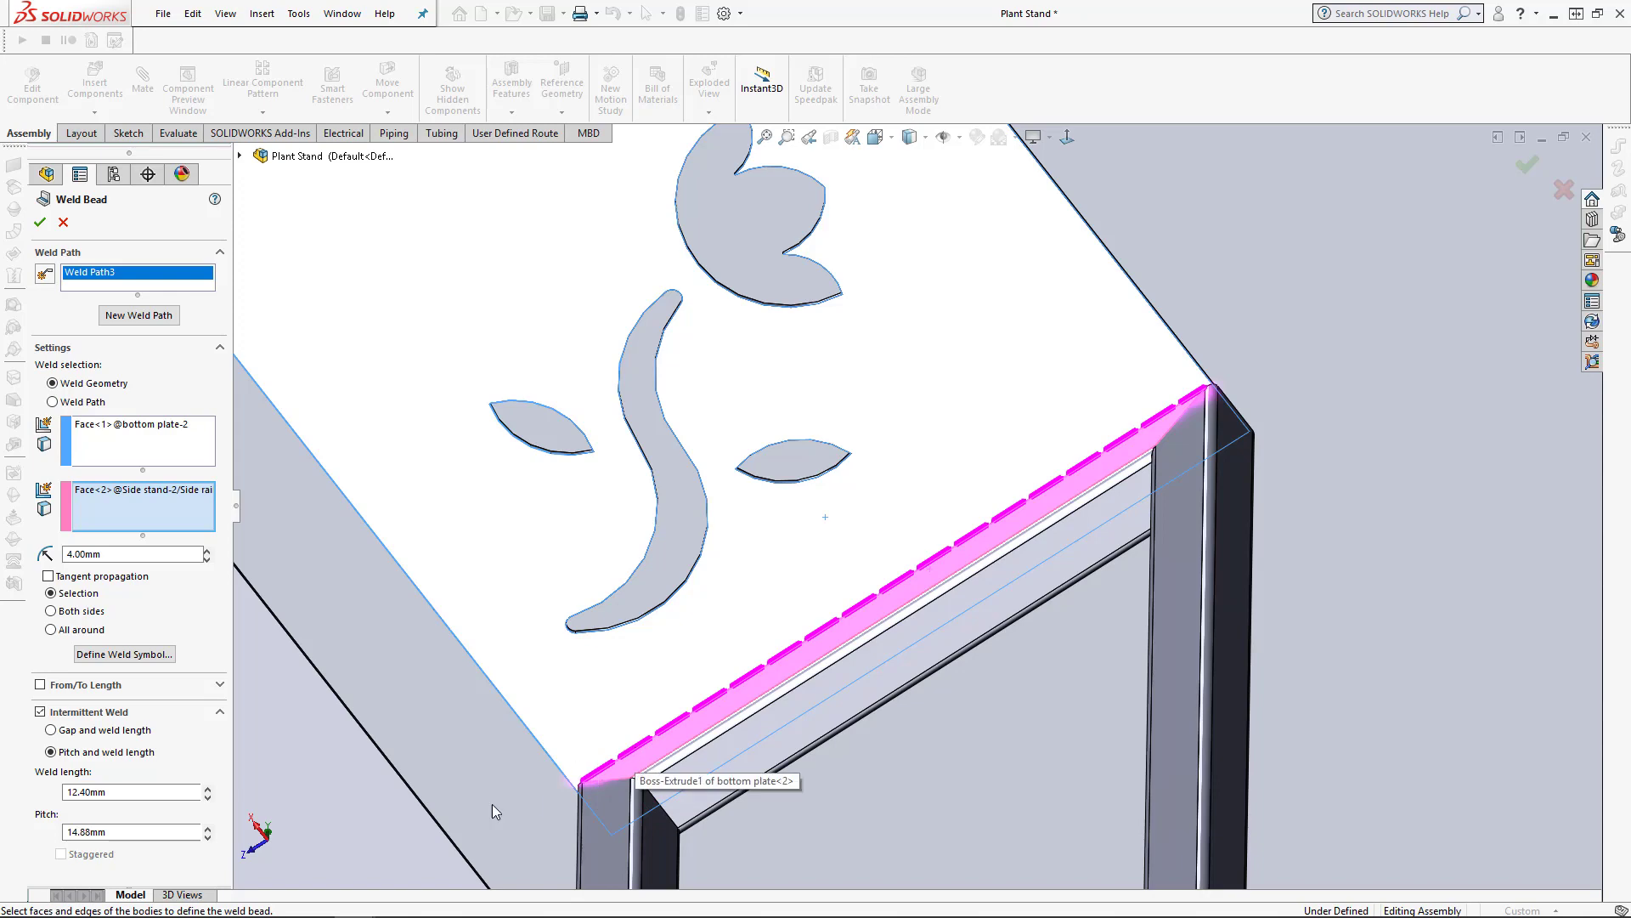
left_click(40, 224)
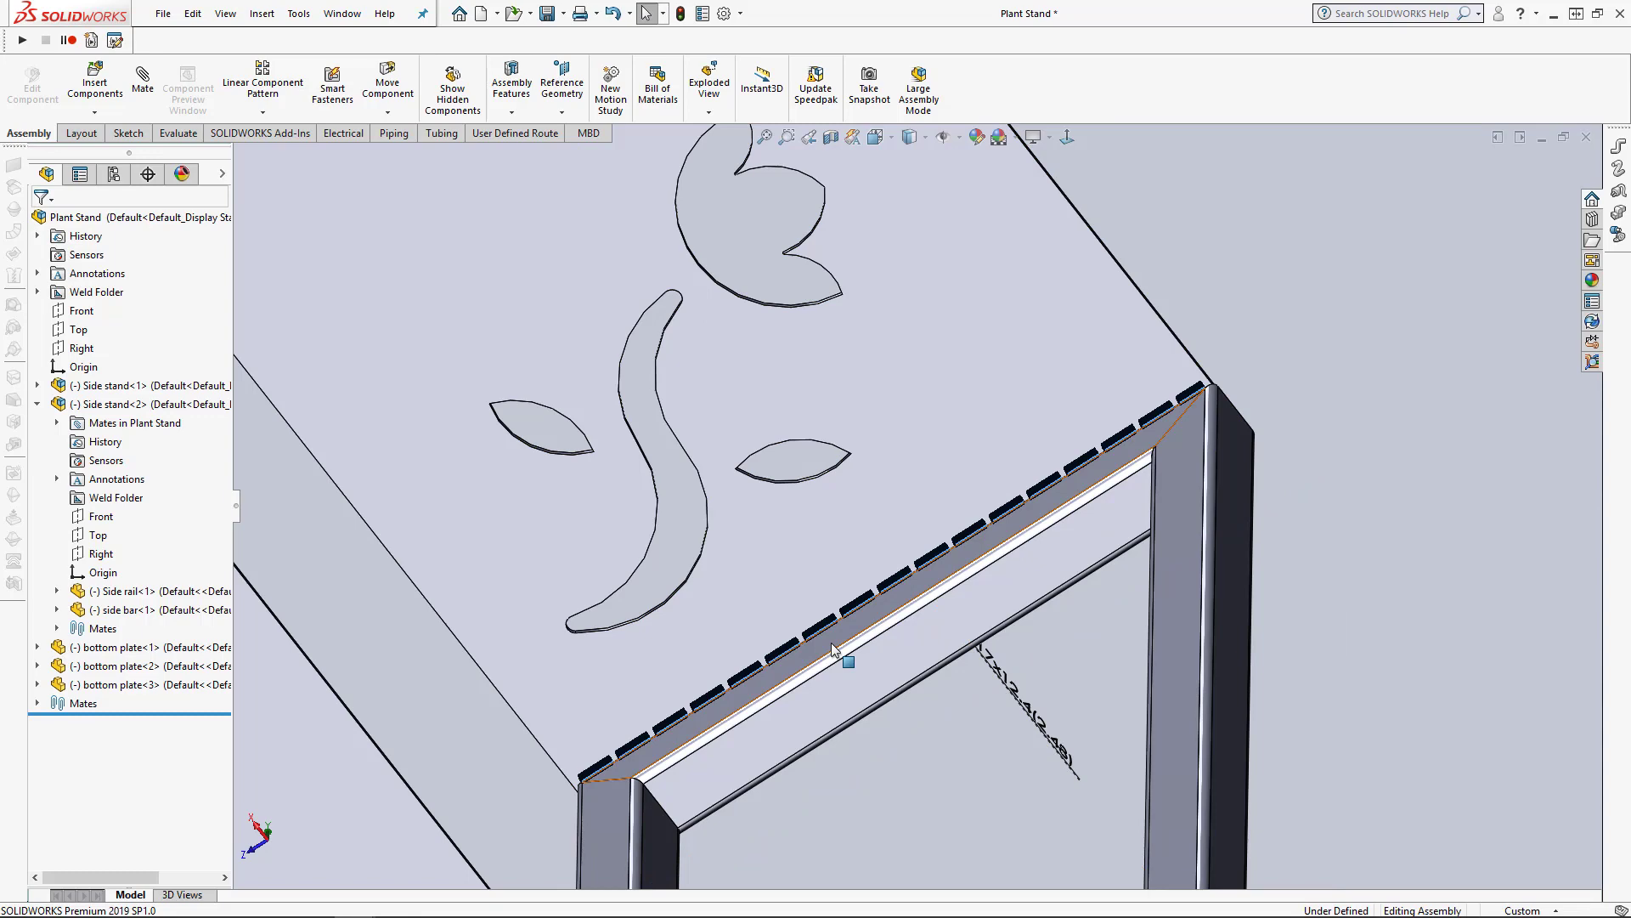
Zoom out and orbit to see the whole welded stand from above, then bring up the Assembly Features list.
scroll(831, 643, "up", 5)
scroll(890, 622, "up", 5)
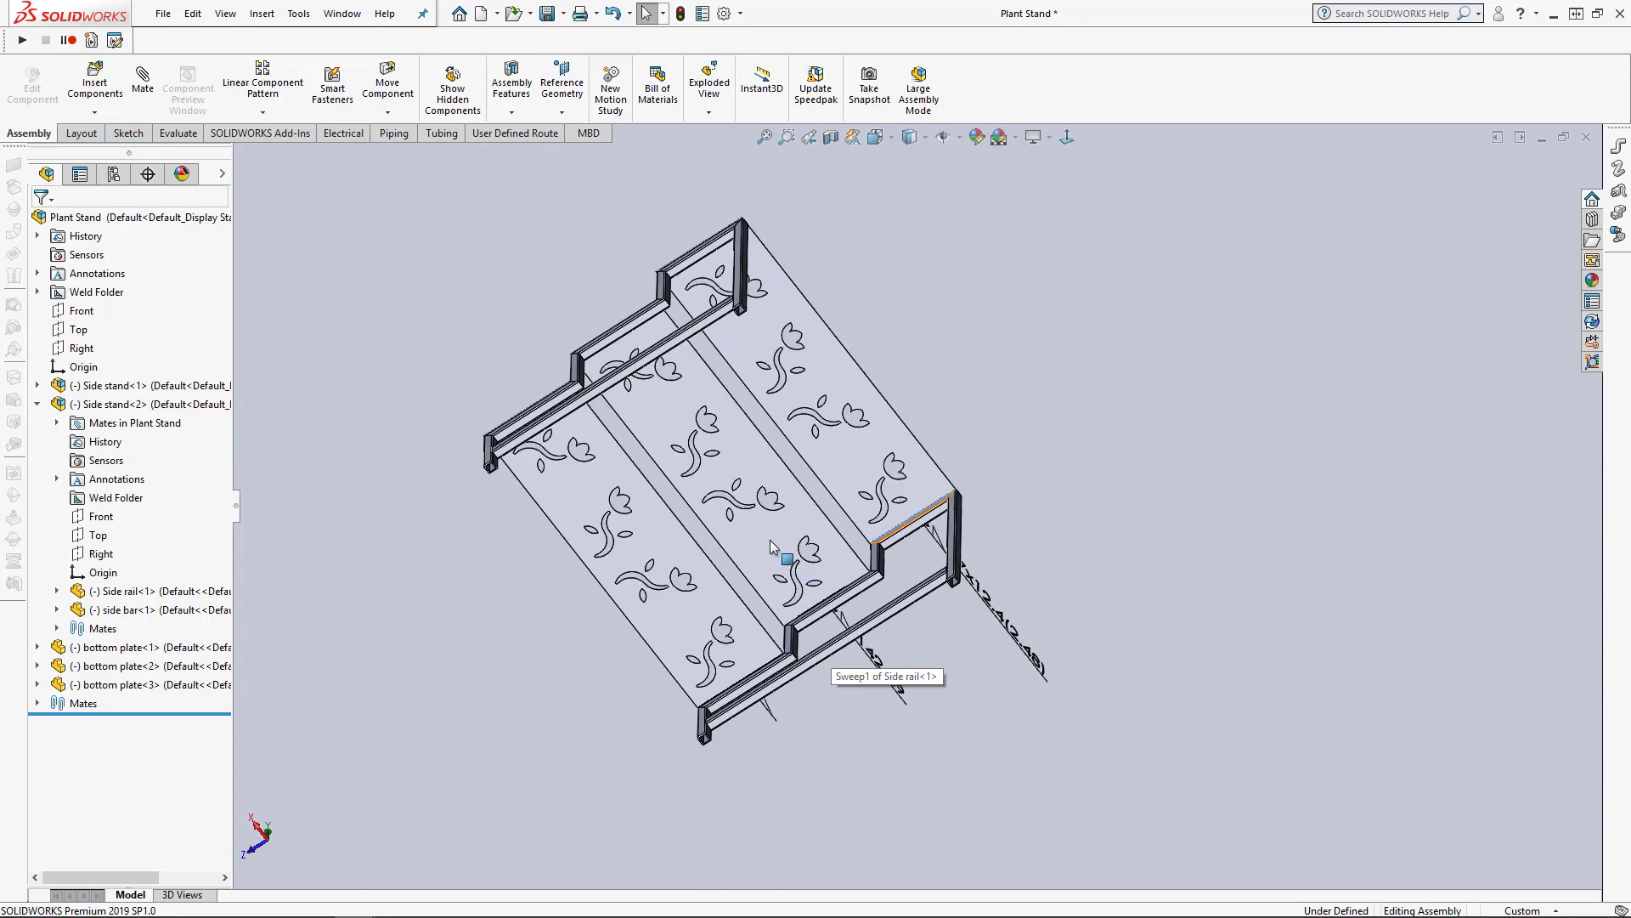
middle_click_drag(889, 629, 934, 697)
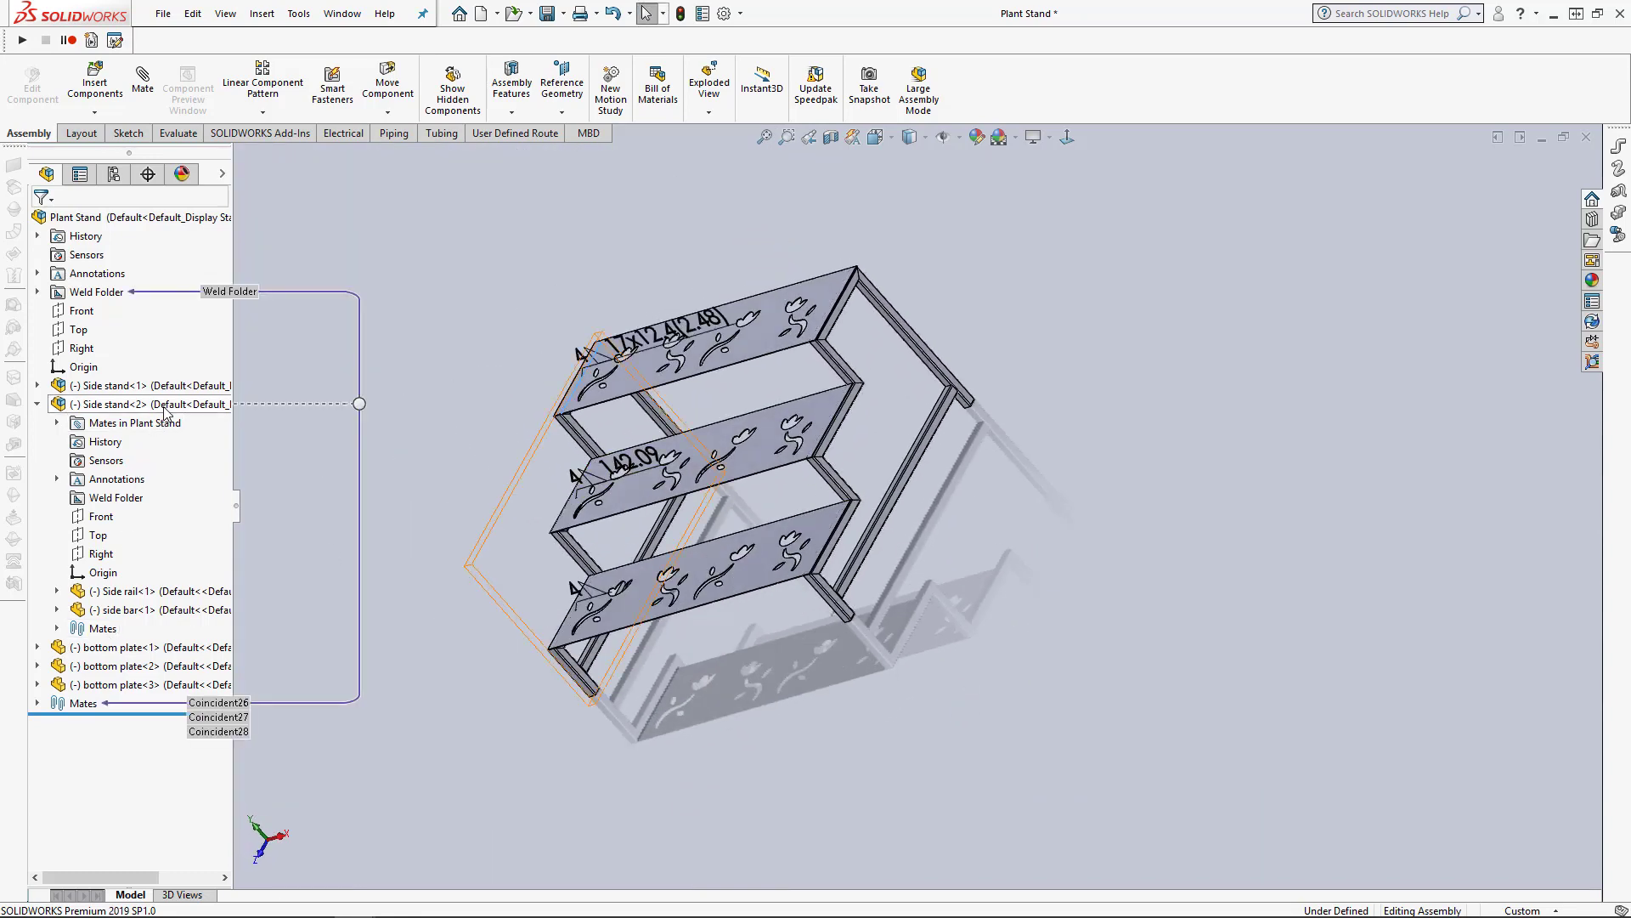
left_click(562, 92)
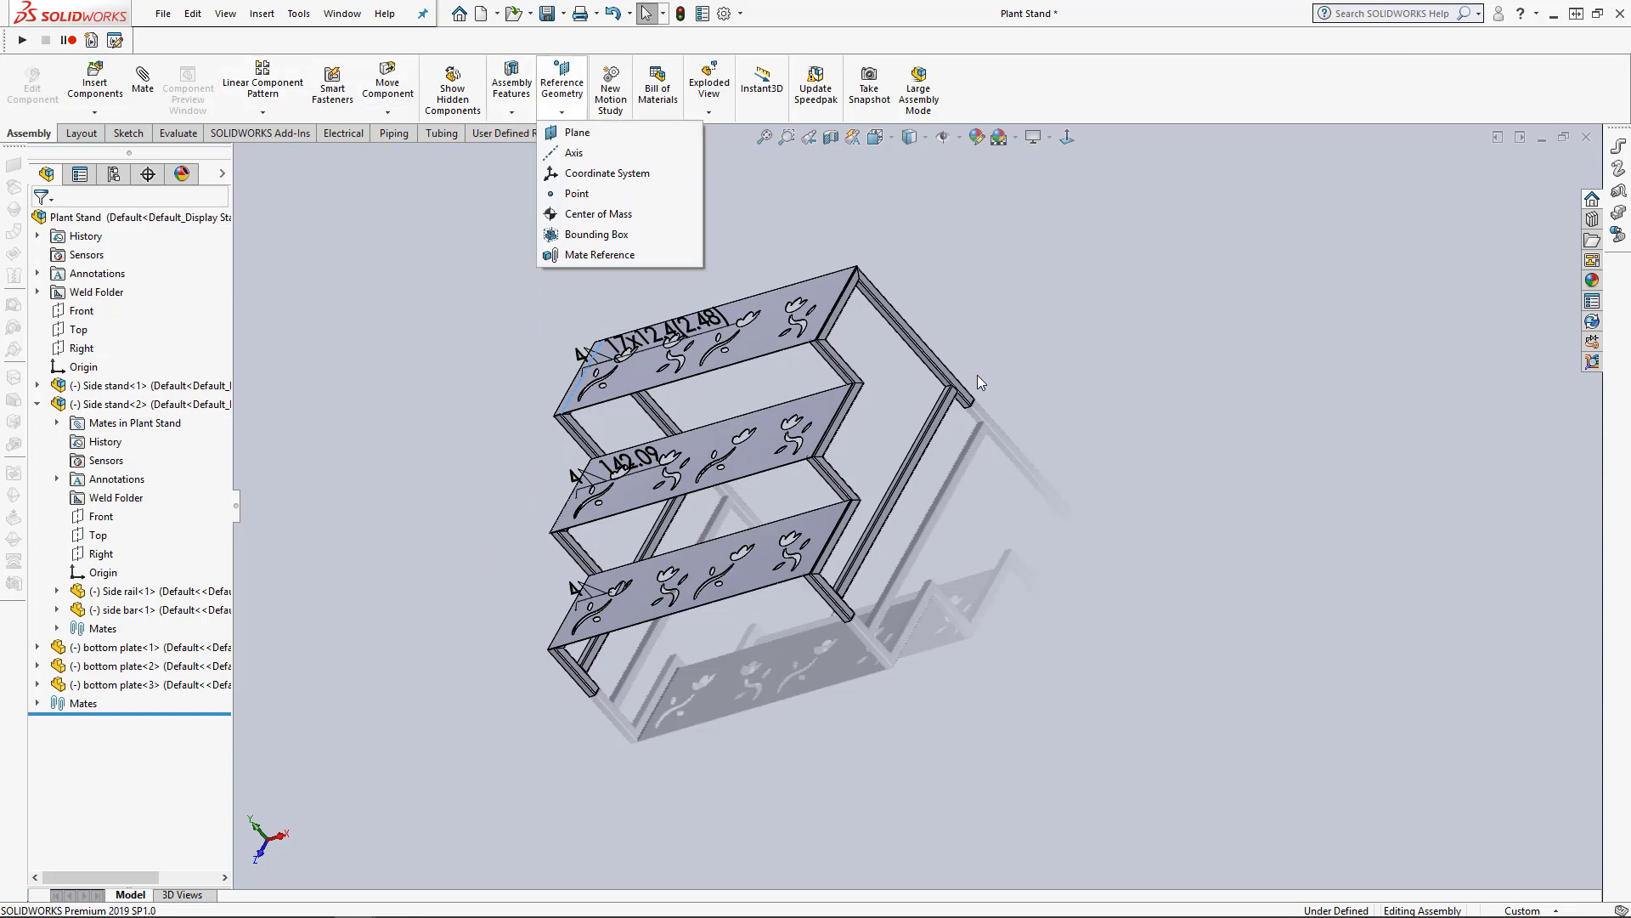
Try a weld bead between the Side stand-1 side rail and side bar faces, then cancel it after the error.
left_click(512, 112)
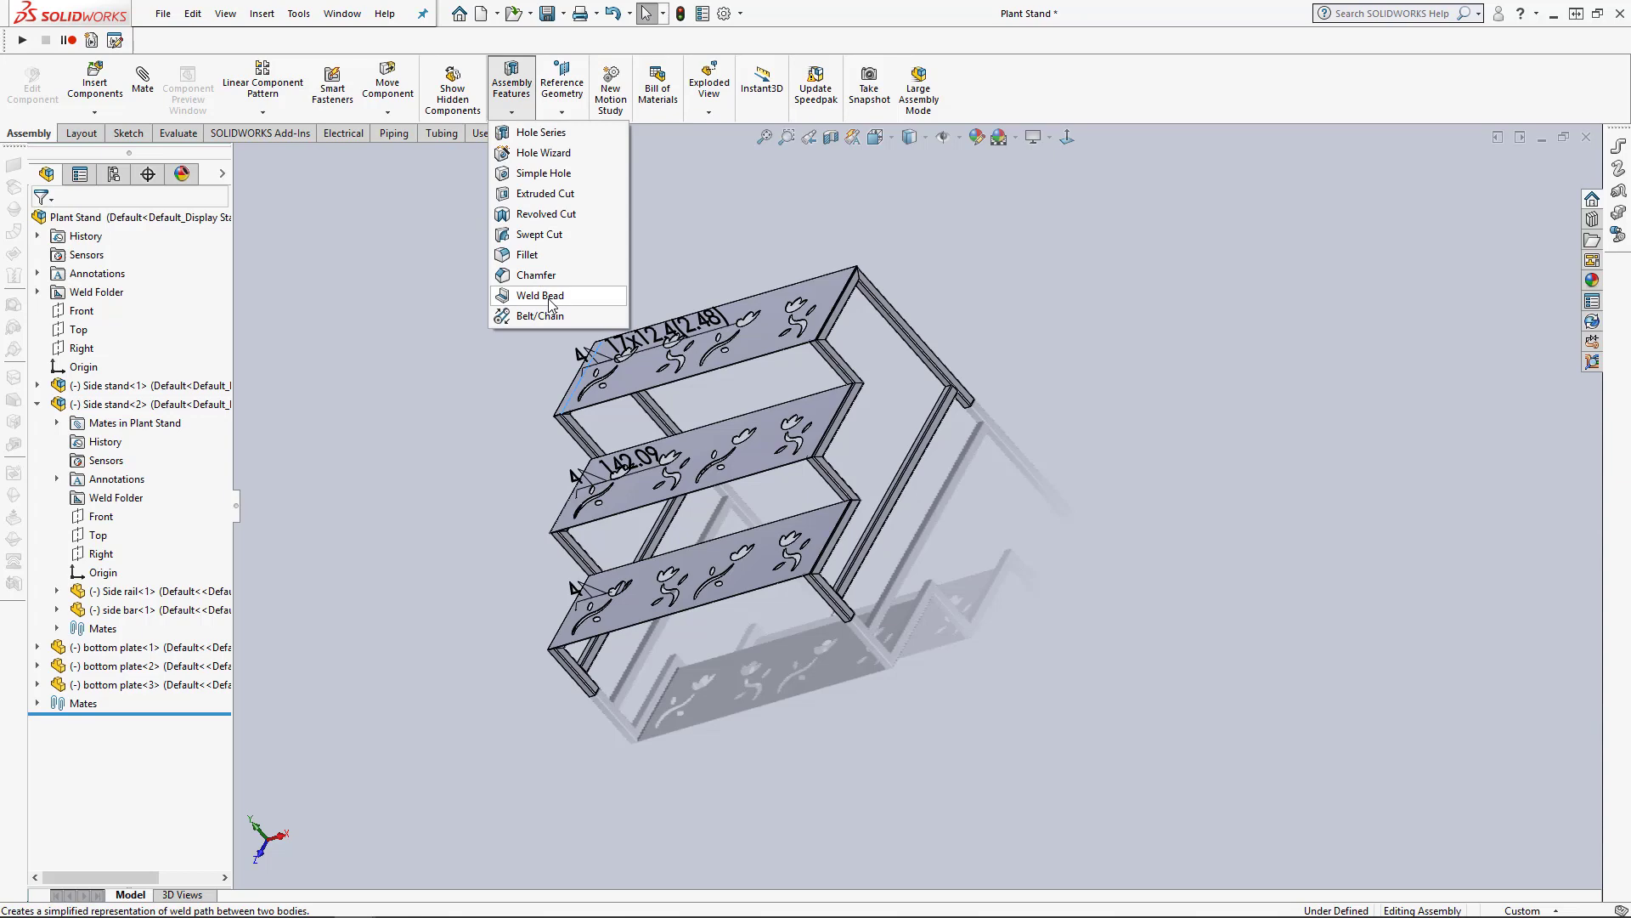
left_click(551, 296)
scroll(953, 391, "down", 8)
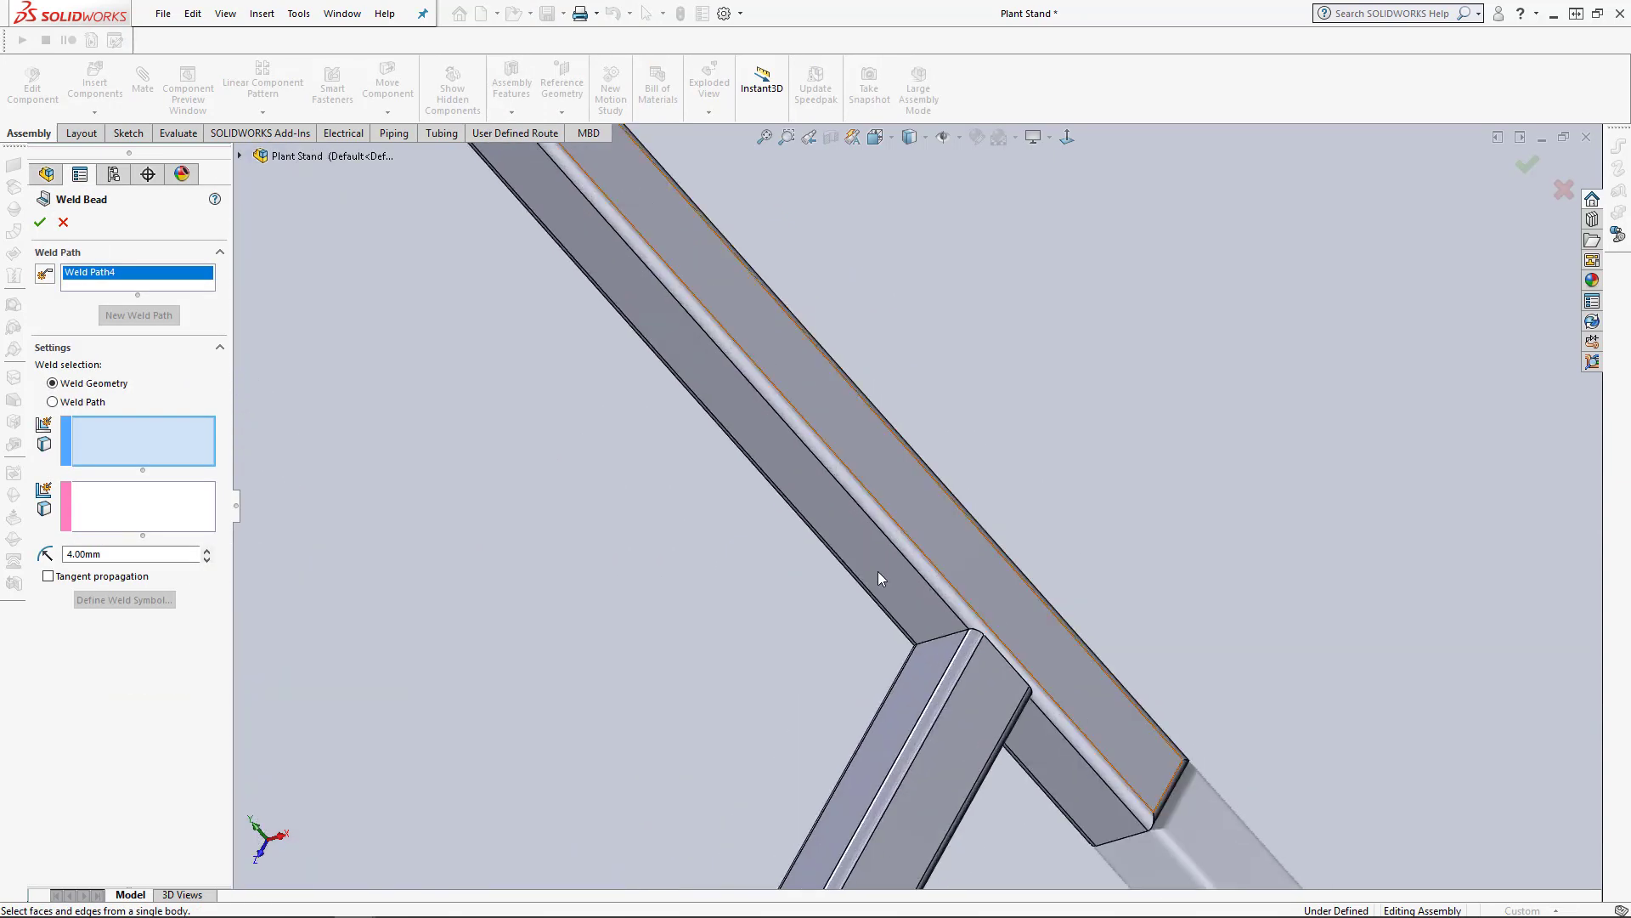
left_click(892, 568)
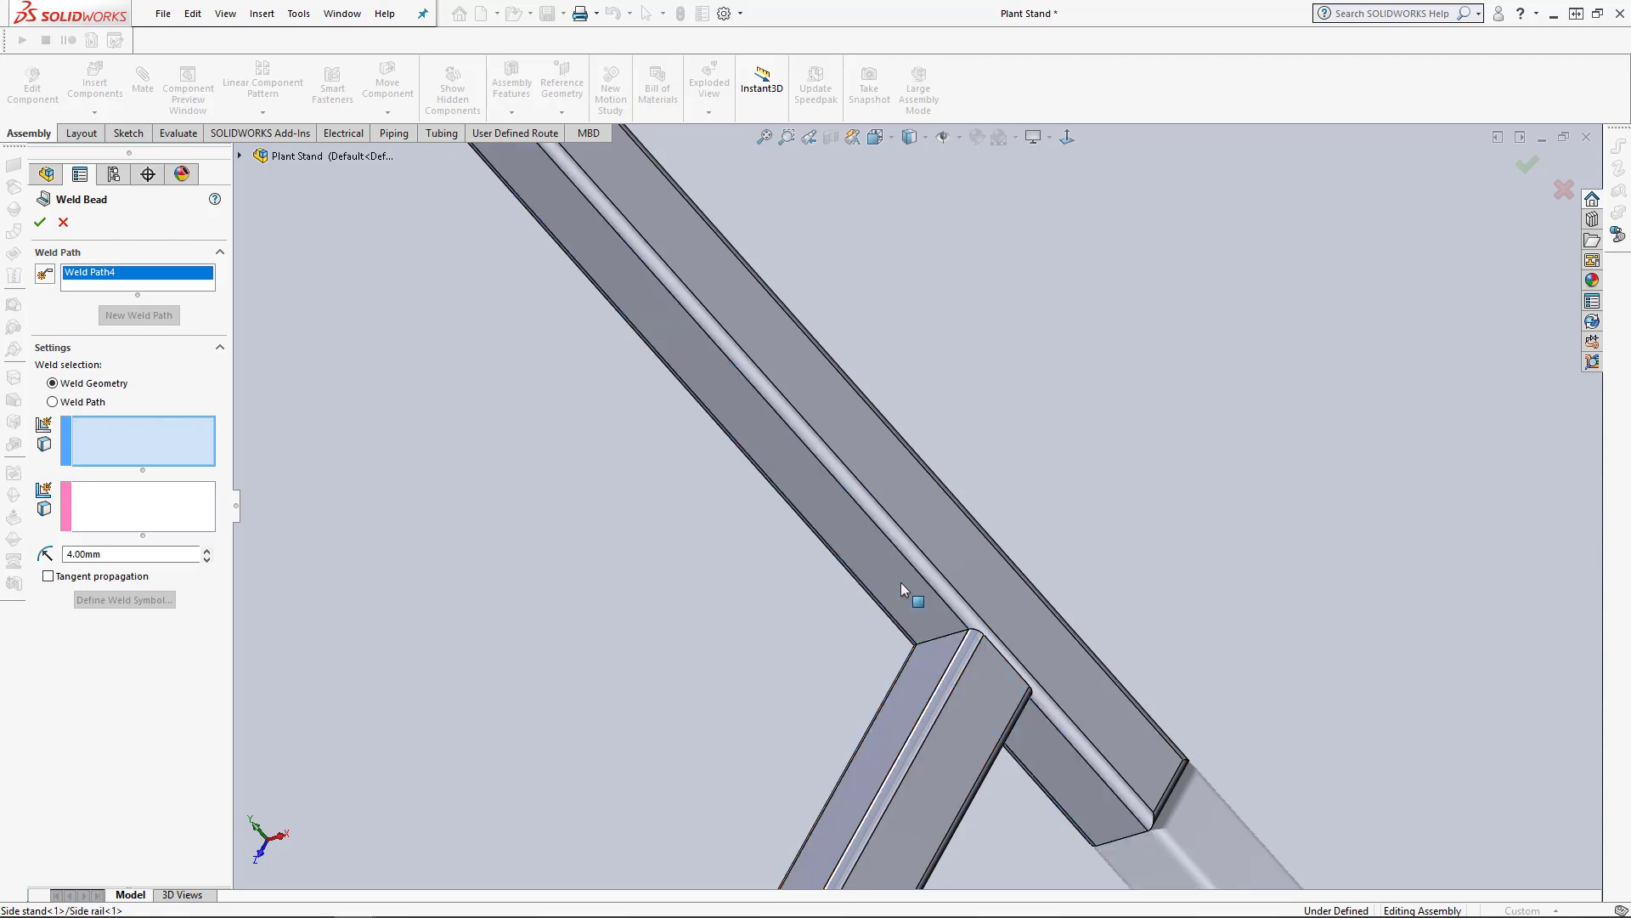
left_click(919, 664)
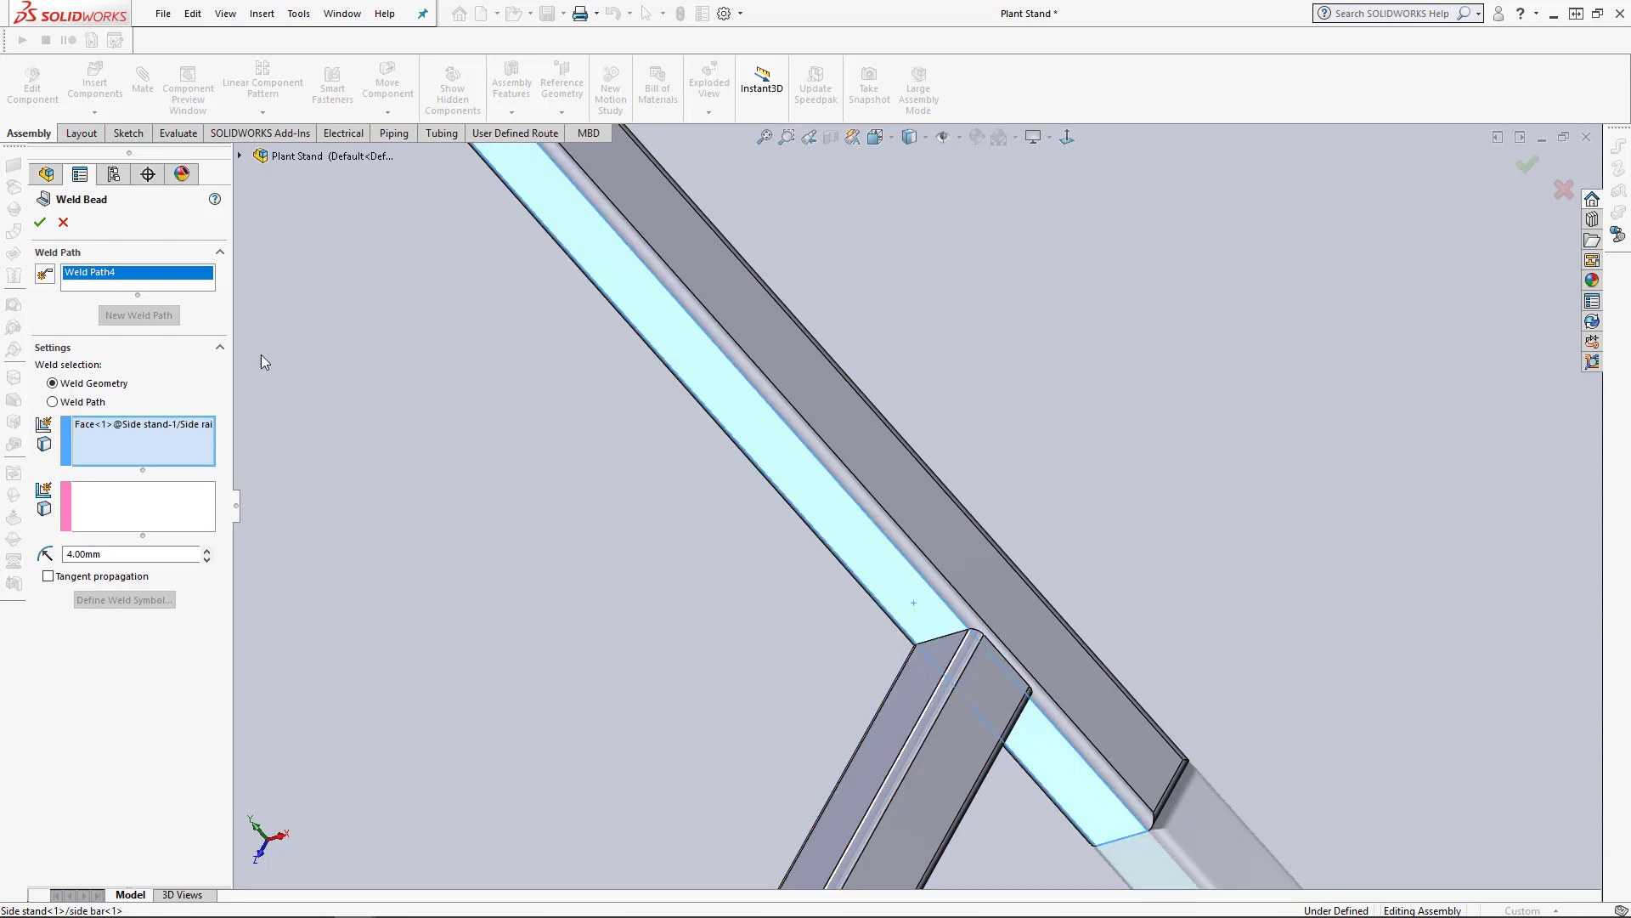
left_click(39, 222)
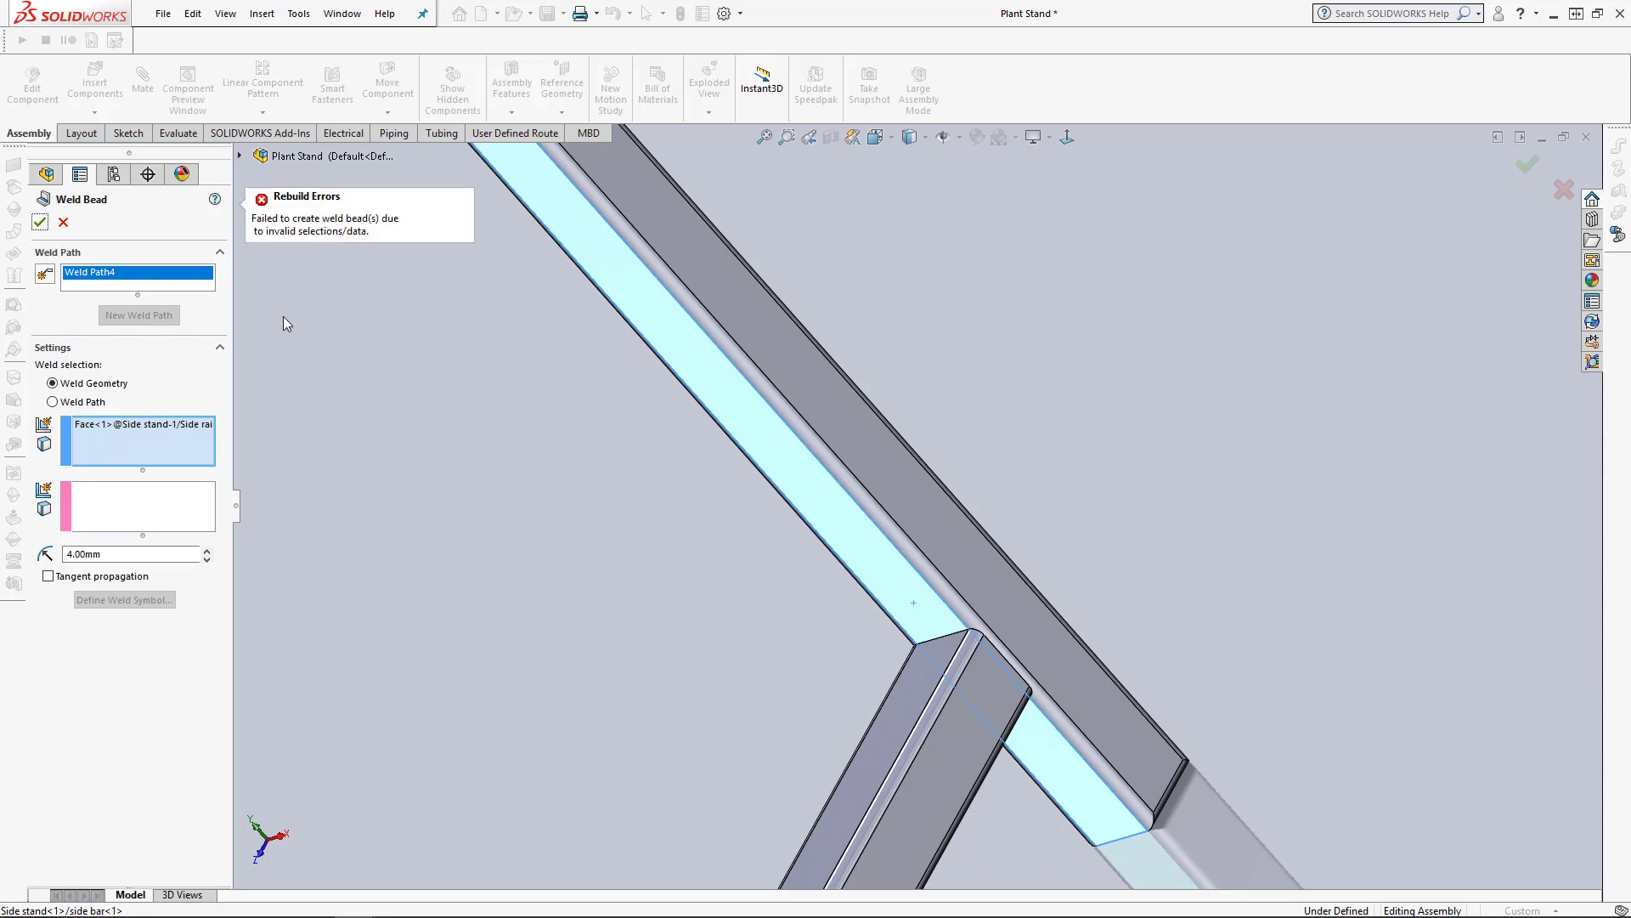
left_click(63, 222)
Switch to the Side stand sub-assembly window.
left_click(344, 14)
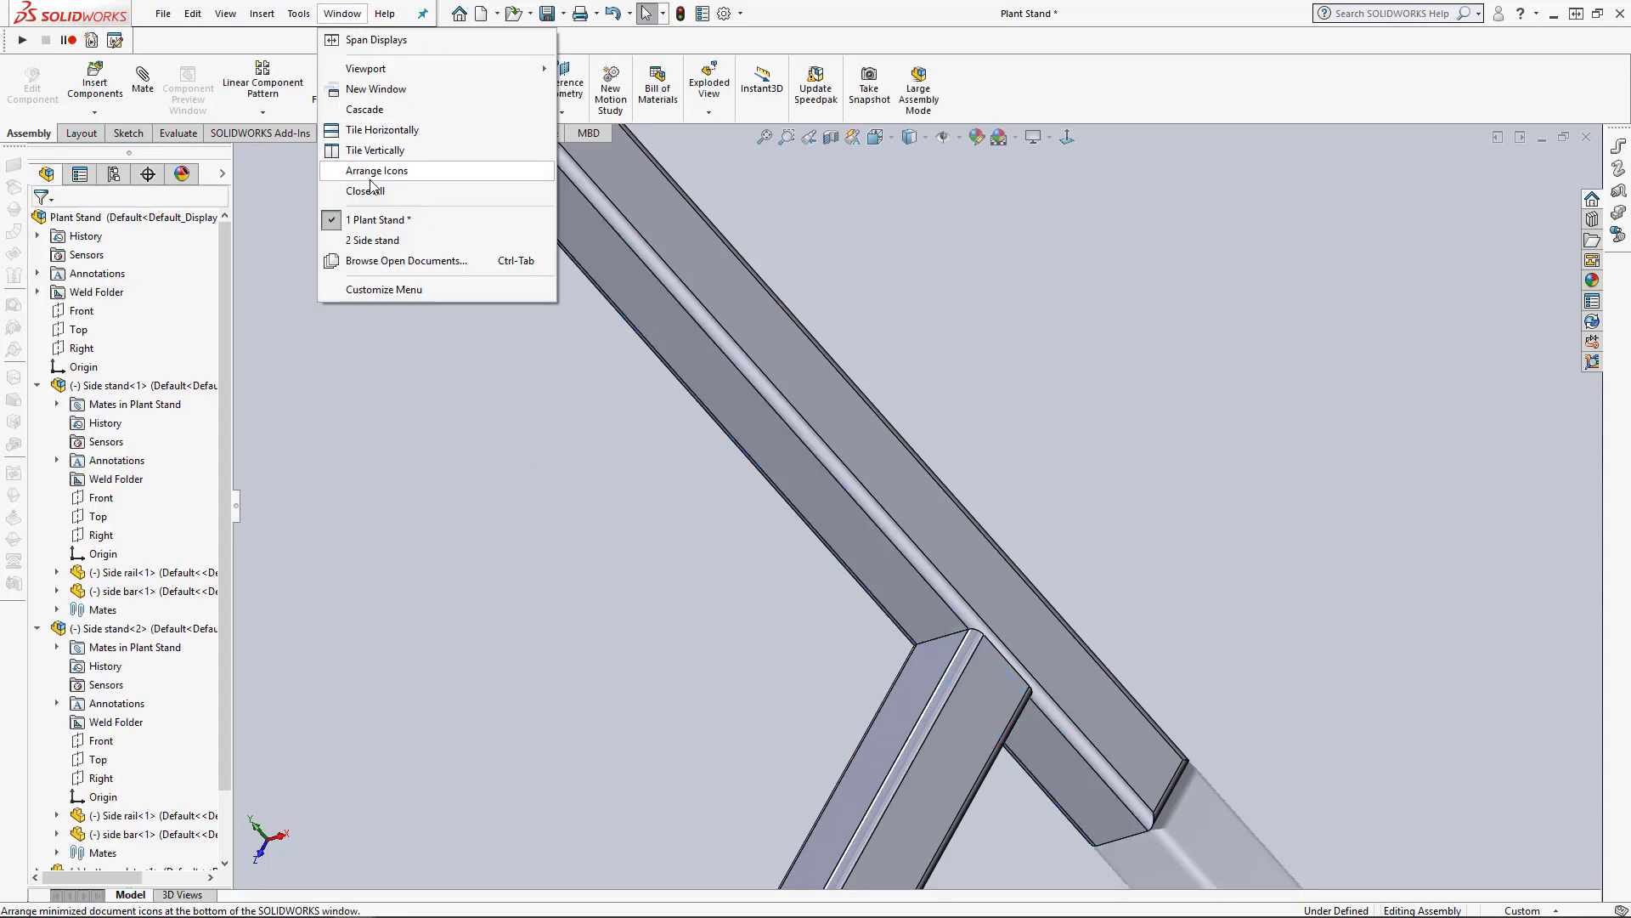
left_click(375, 240)
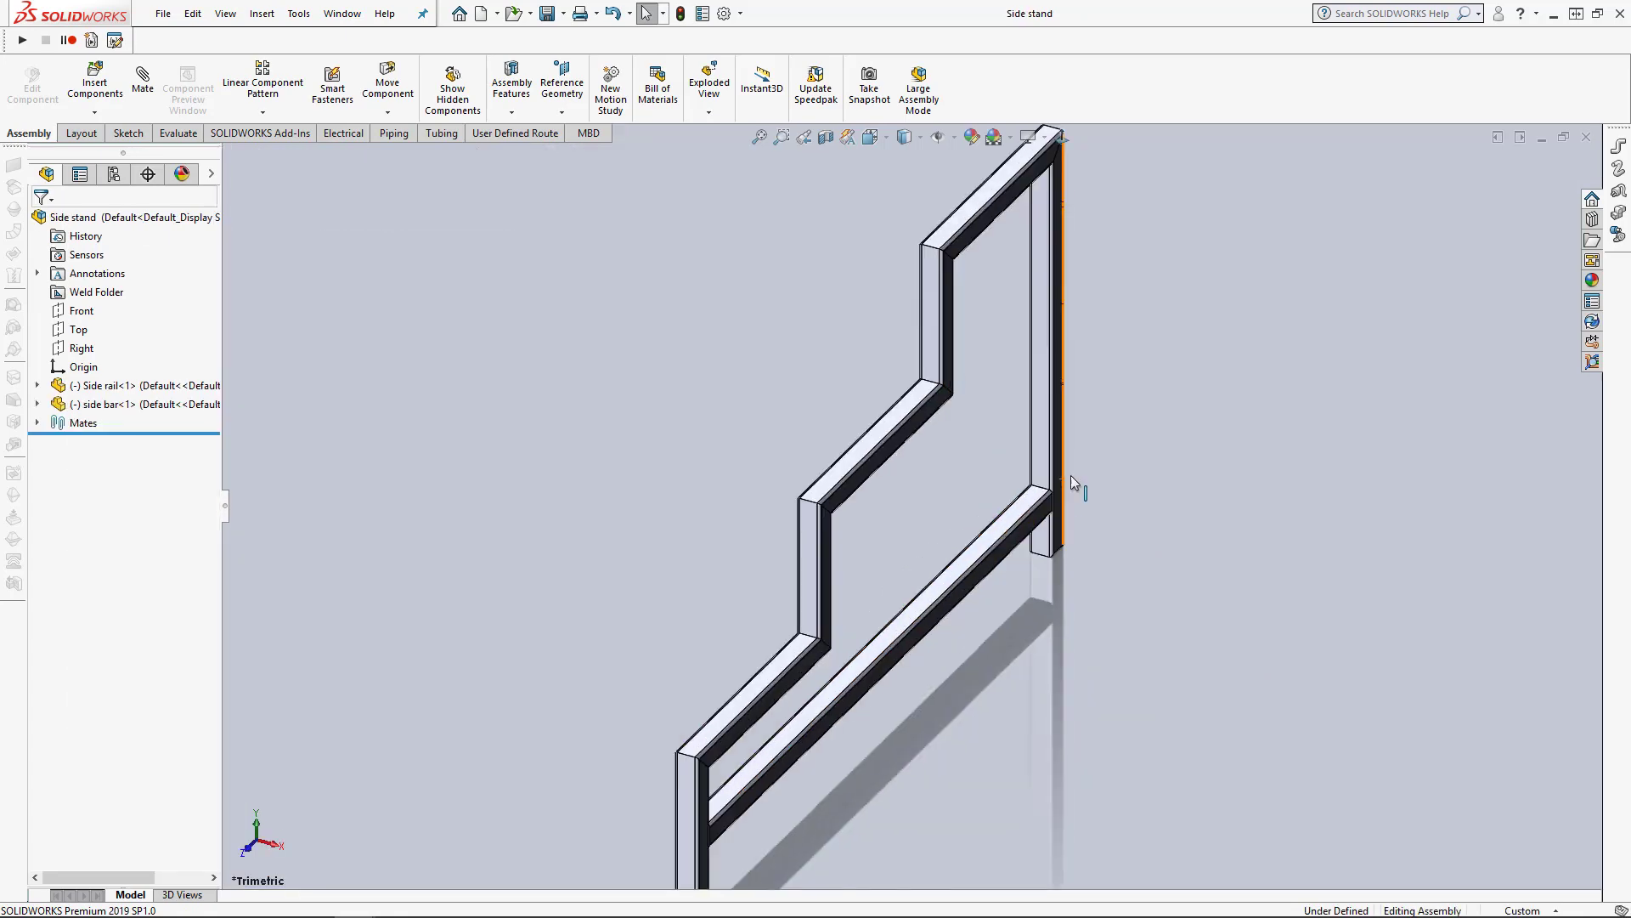
scroll(1070, 476, "down", 10)
Start a weld bead between the vertical rail face and the side bar face.
left_click(511, 85)
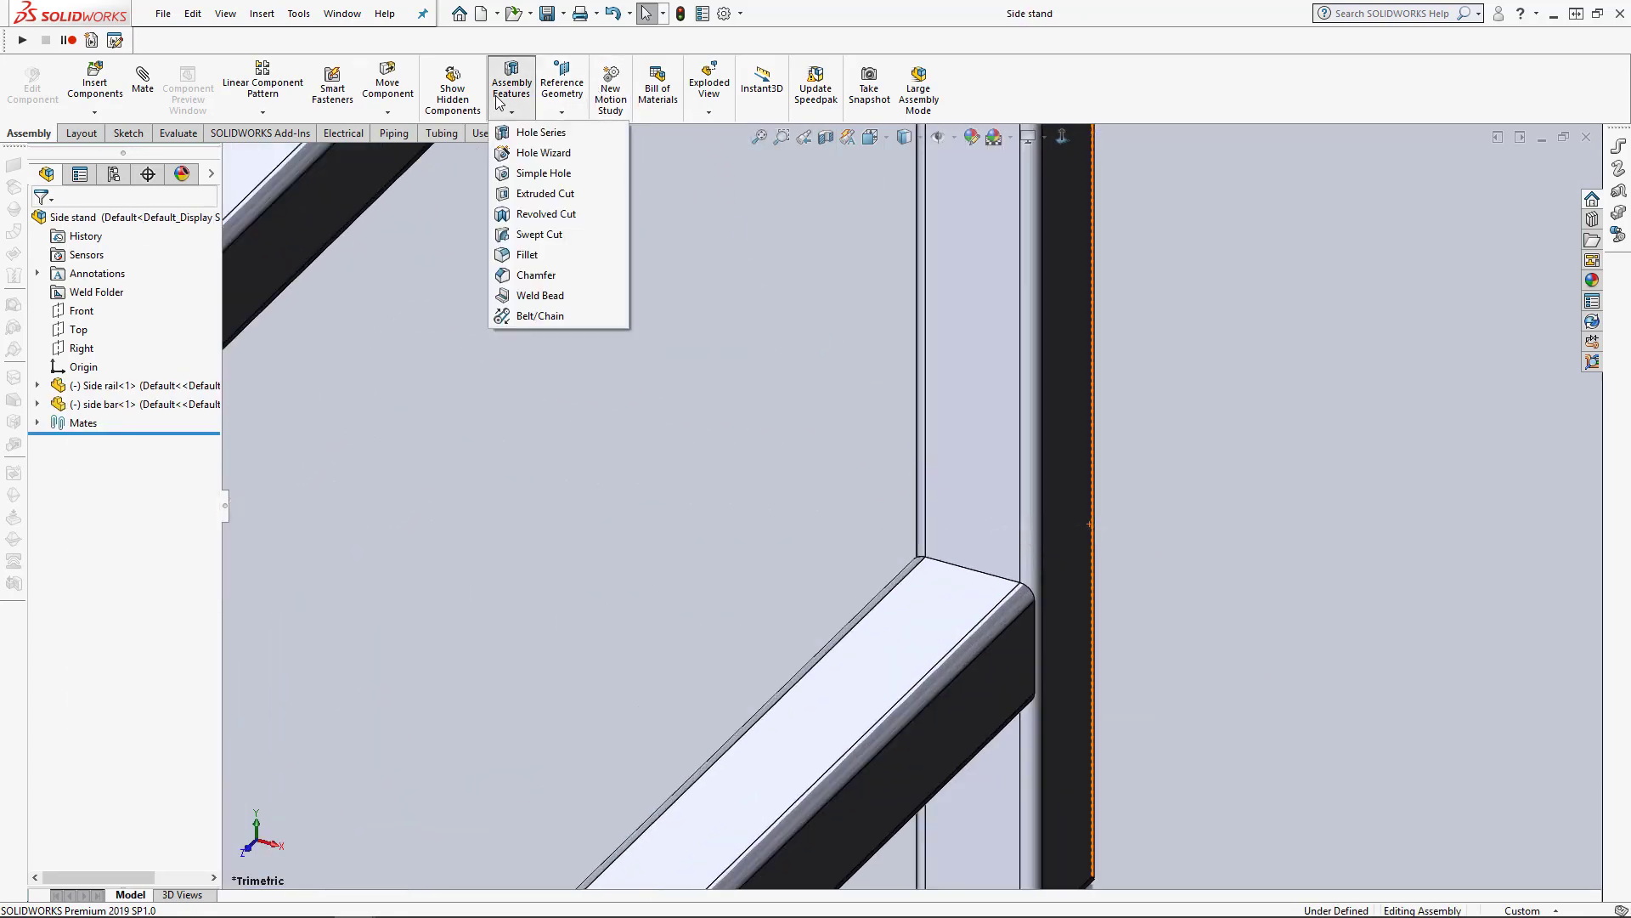
left_click(539, 295)
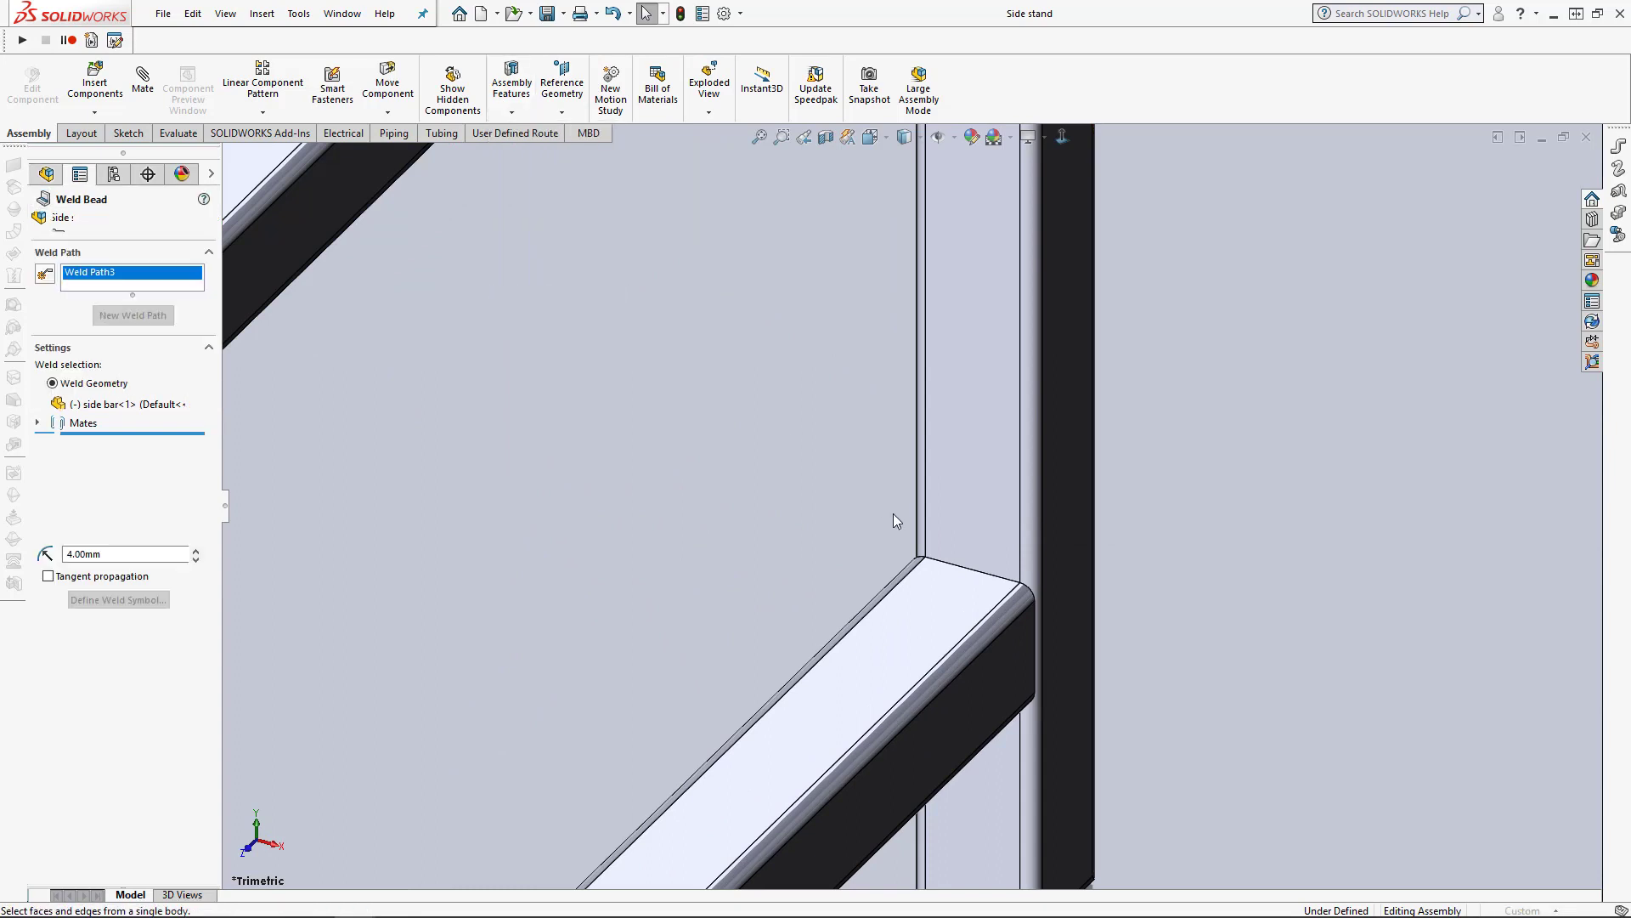
left_click(991, 523)
left_click(935, 617)
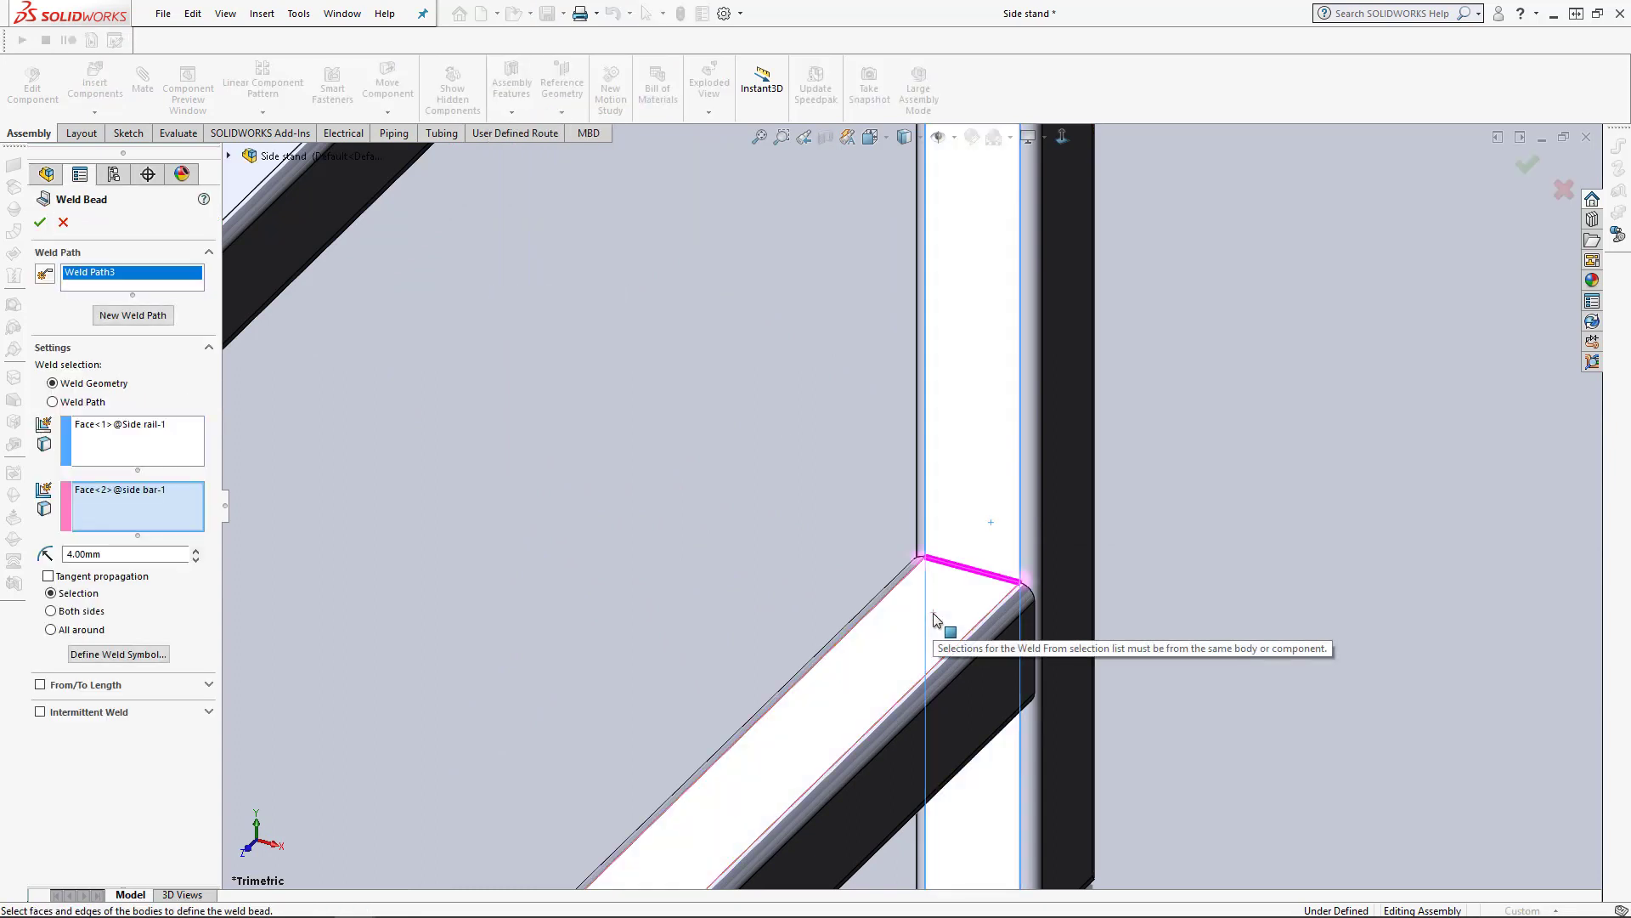
Create a 4 mm fillet weld along the side bar's top end, rounded corner and vertical end edges.
left_click(52, 402)
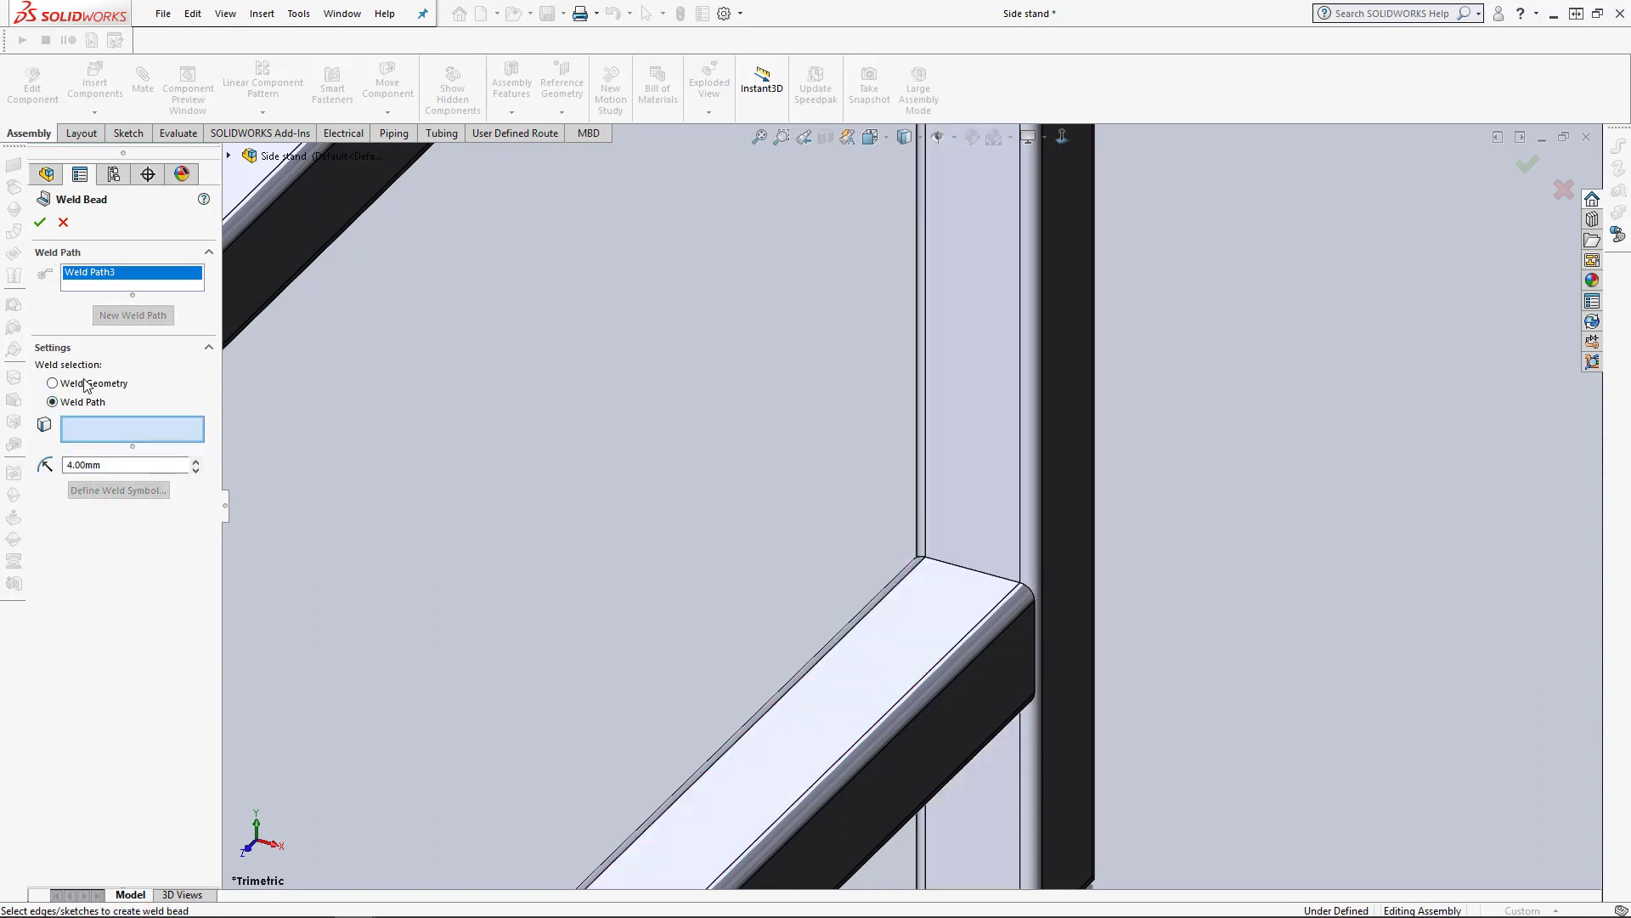
left_click(977, 576)
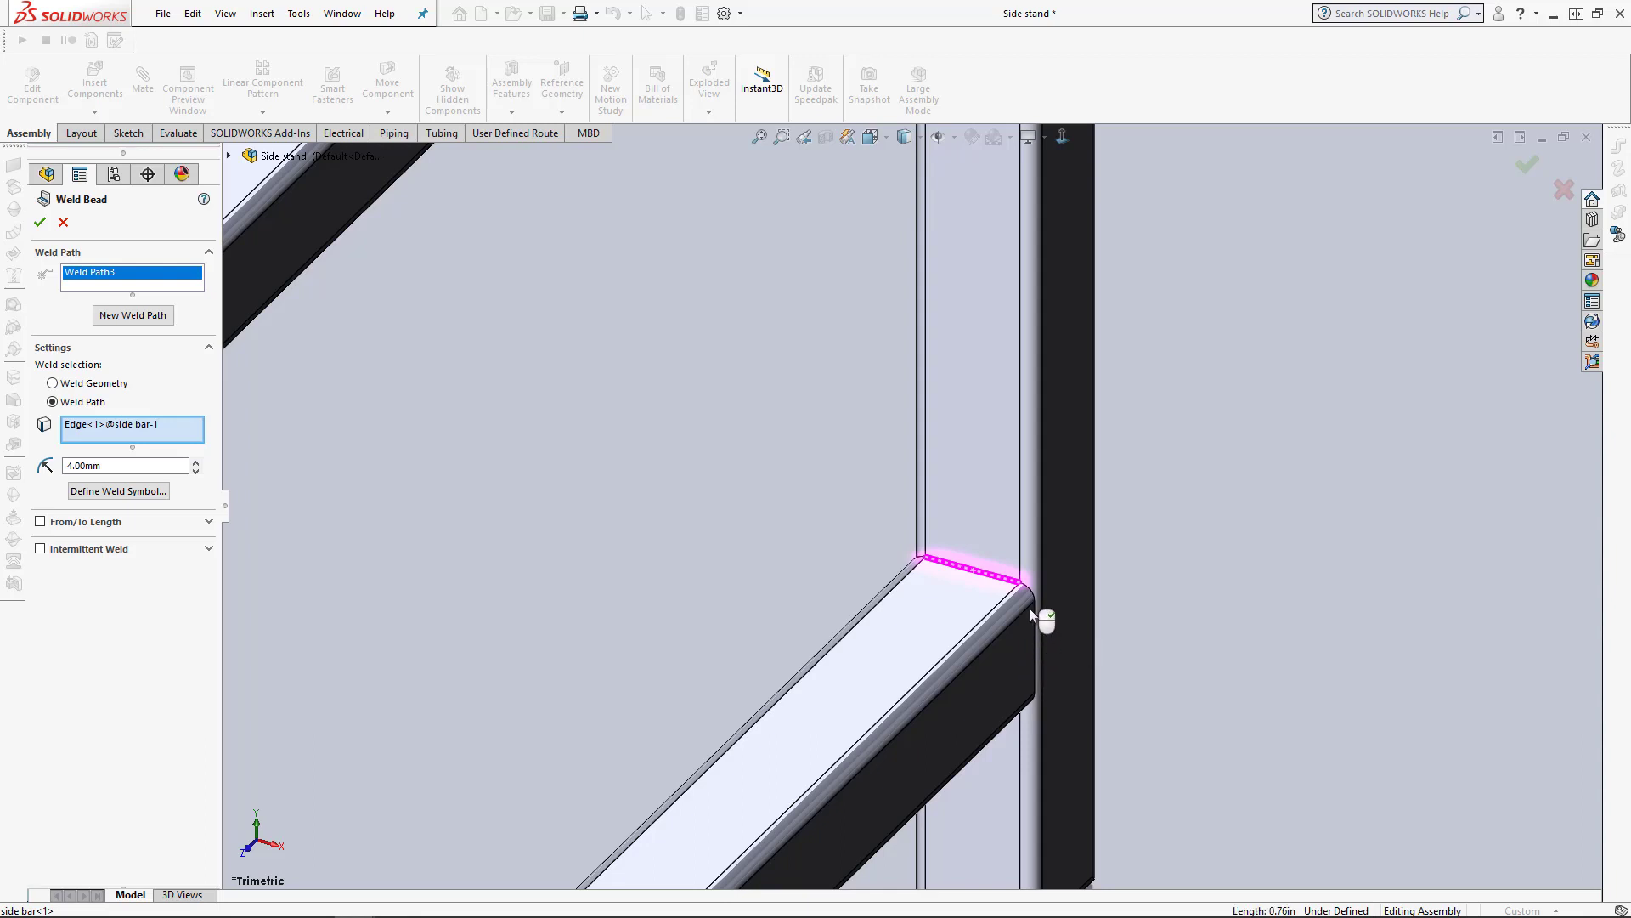
left_click(1033, 595)
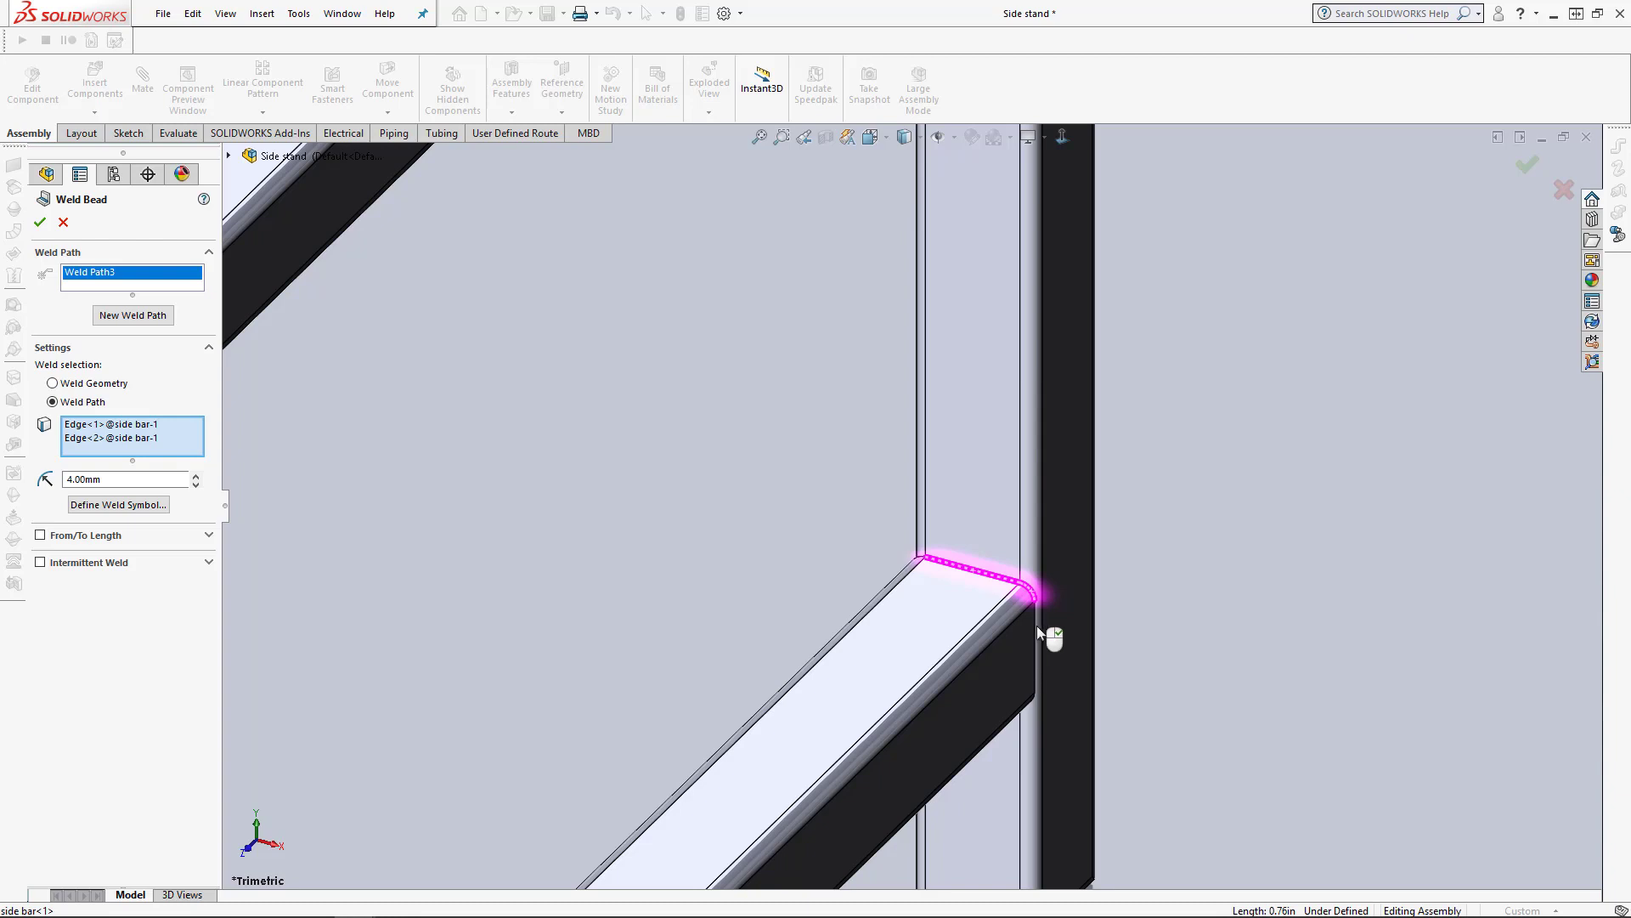
scroll(1034, 627, "down", 4)
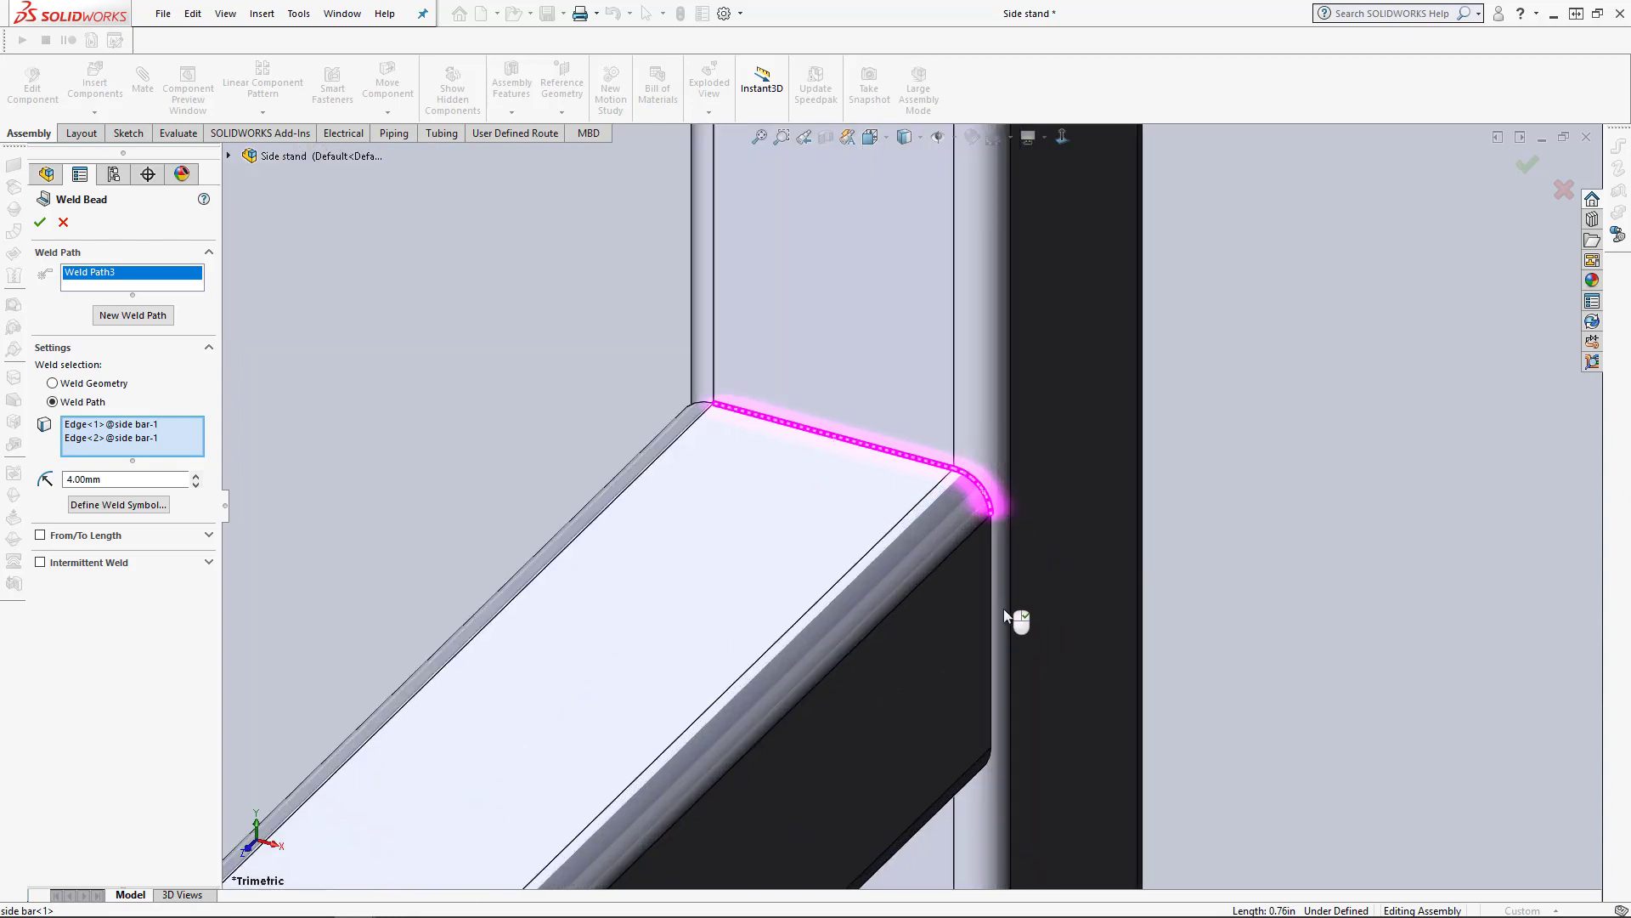
left_click(990, 608)
scroll(978, 722, "up", 3)
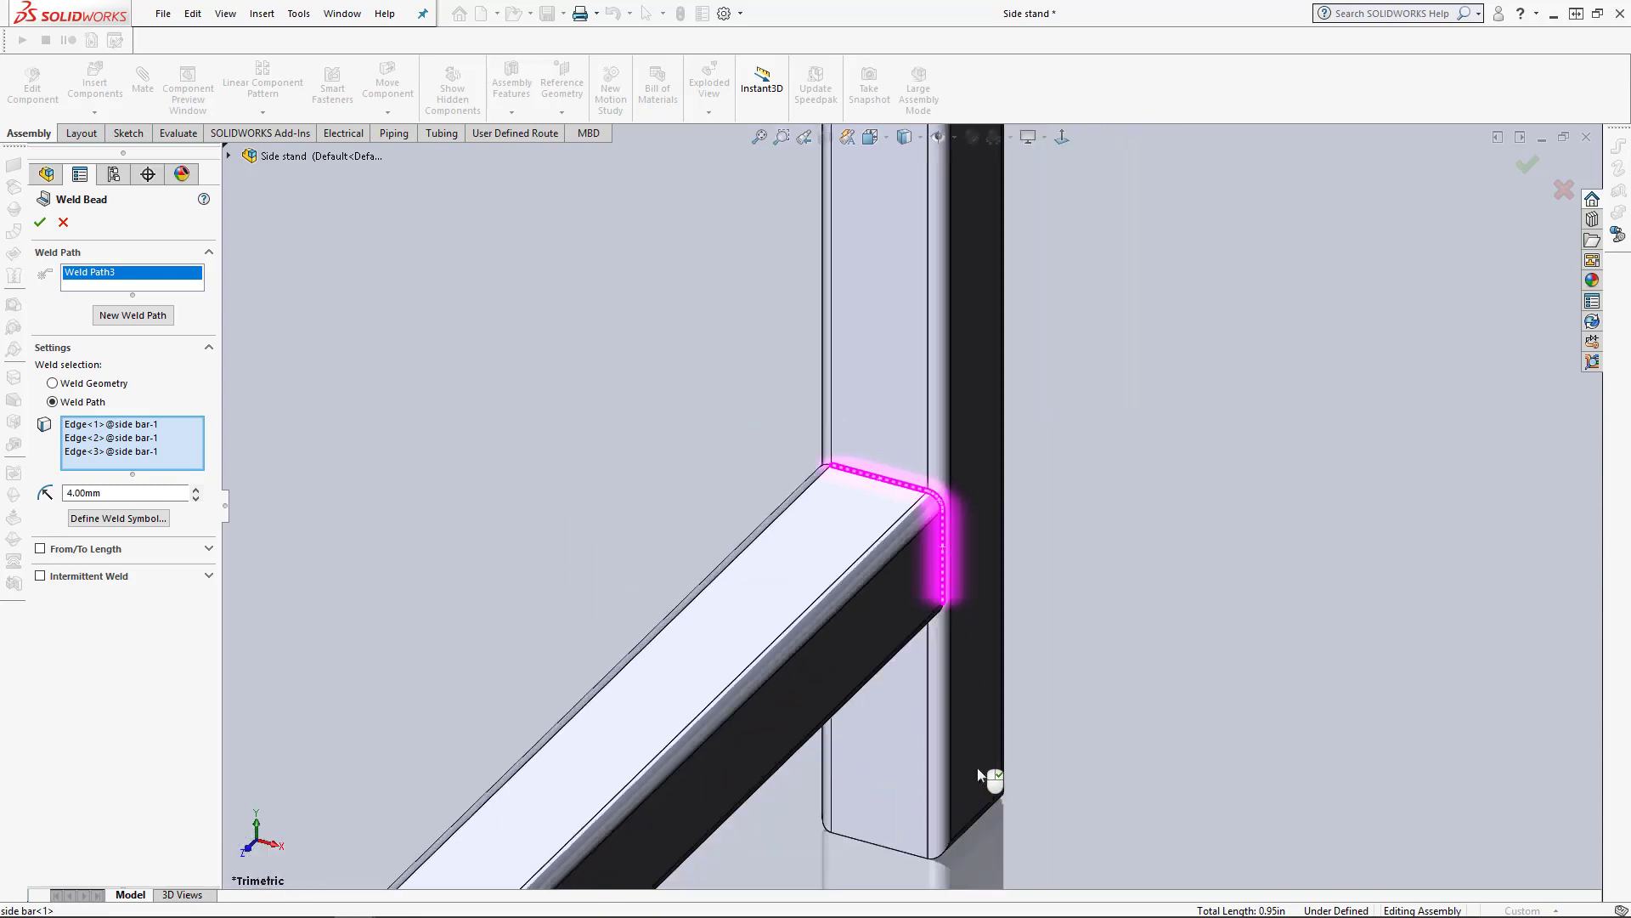
left_click(40, 223)
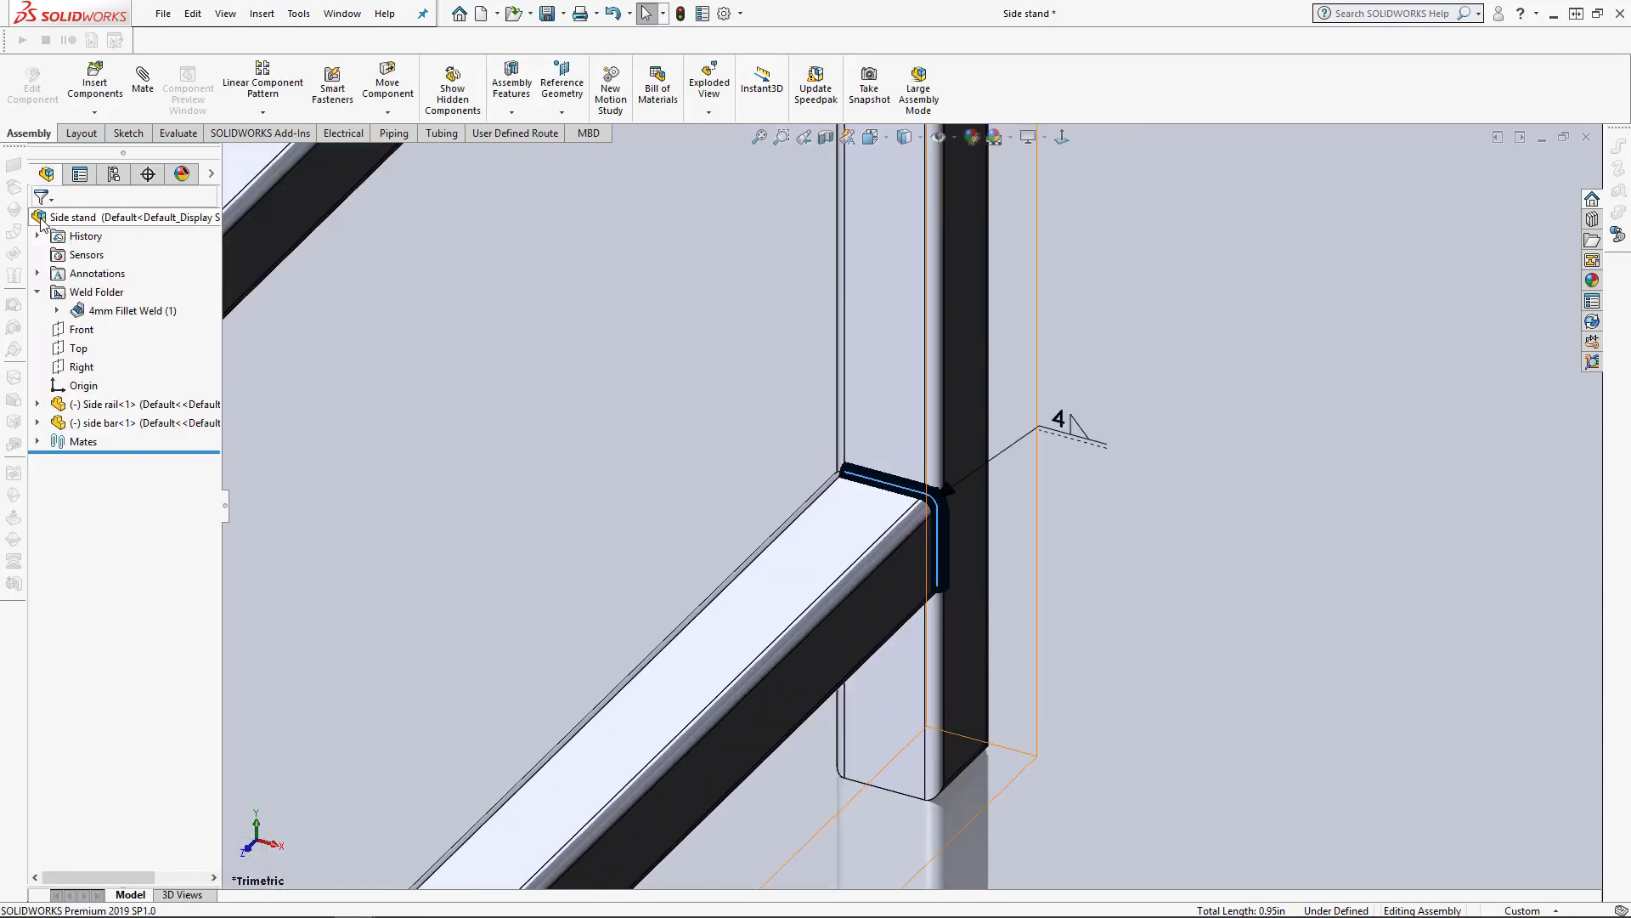
scroll(671, 599, "up", 5)
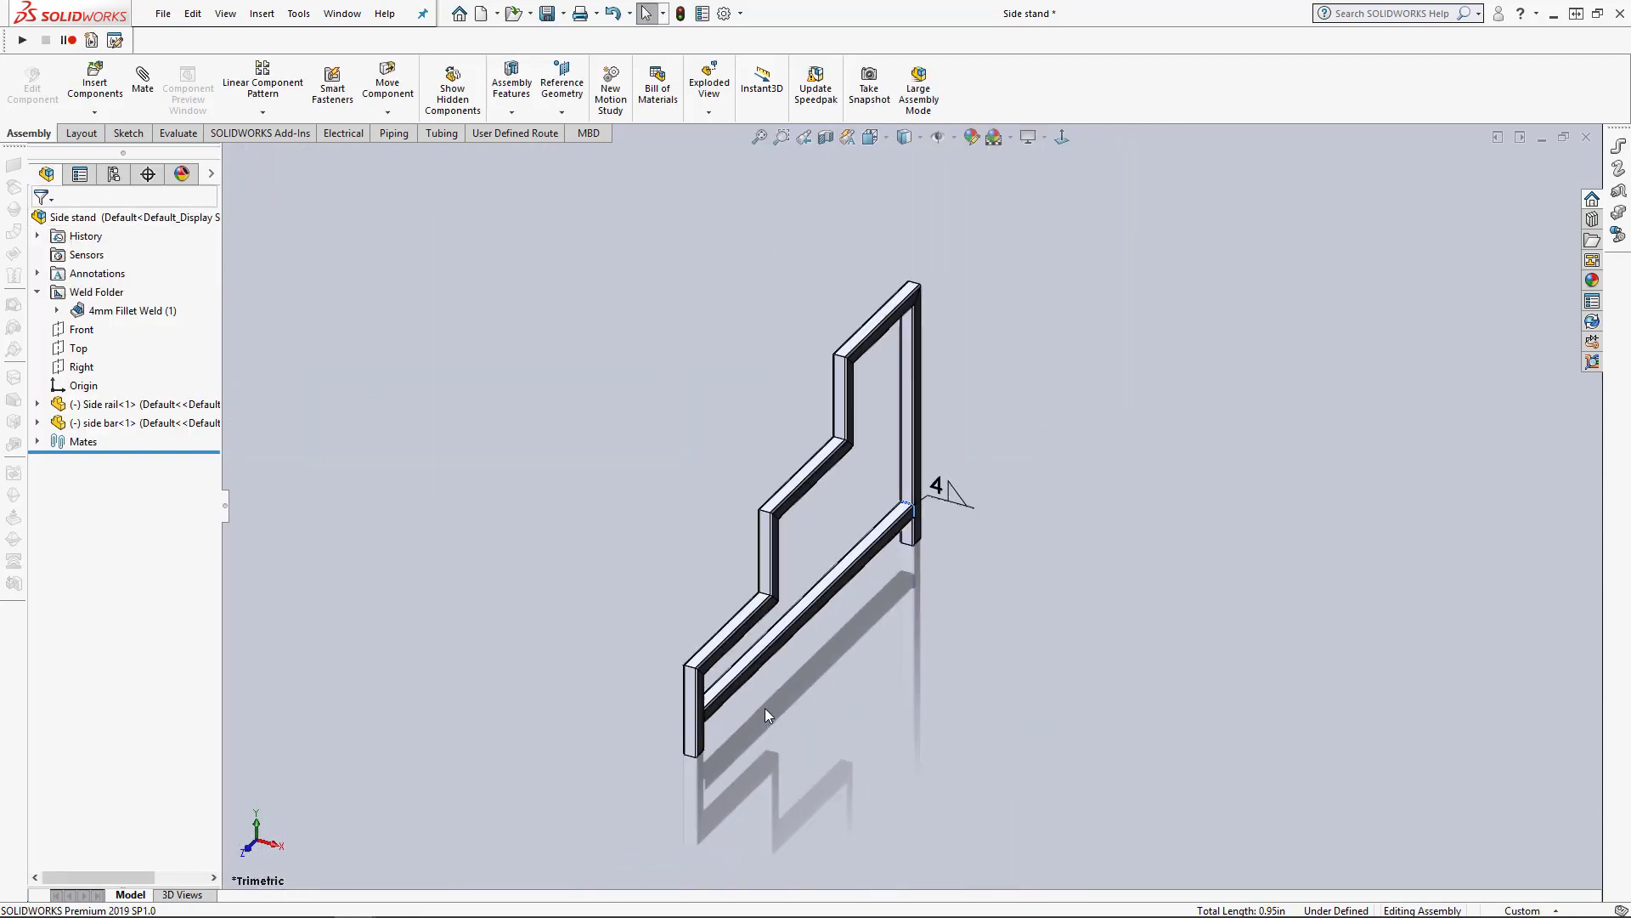
Start a weld bead at the lower joint between the side rail's inner face and the side bar's top face.
middle_click_drag(765, 707, 767, 652)
scroll(701, 625, "down", 5)
scroll(797, 576, "down", 3)
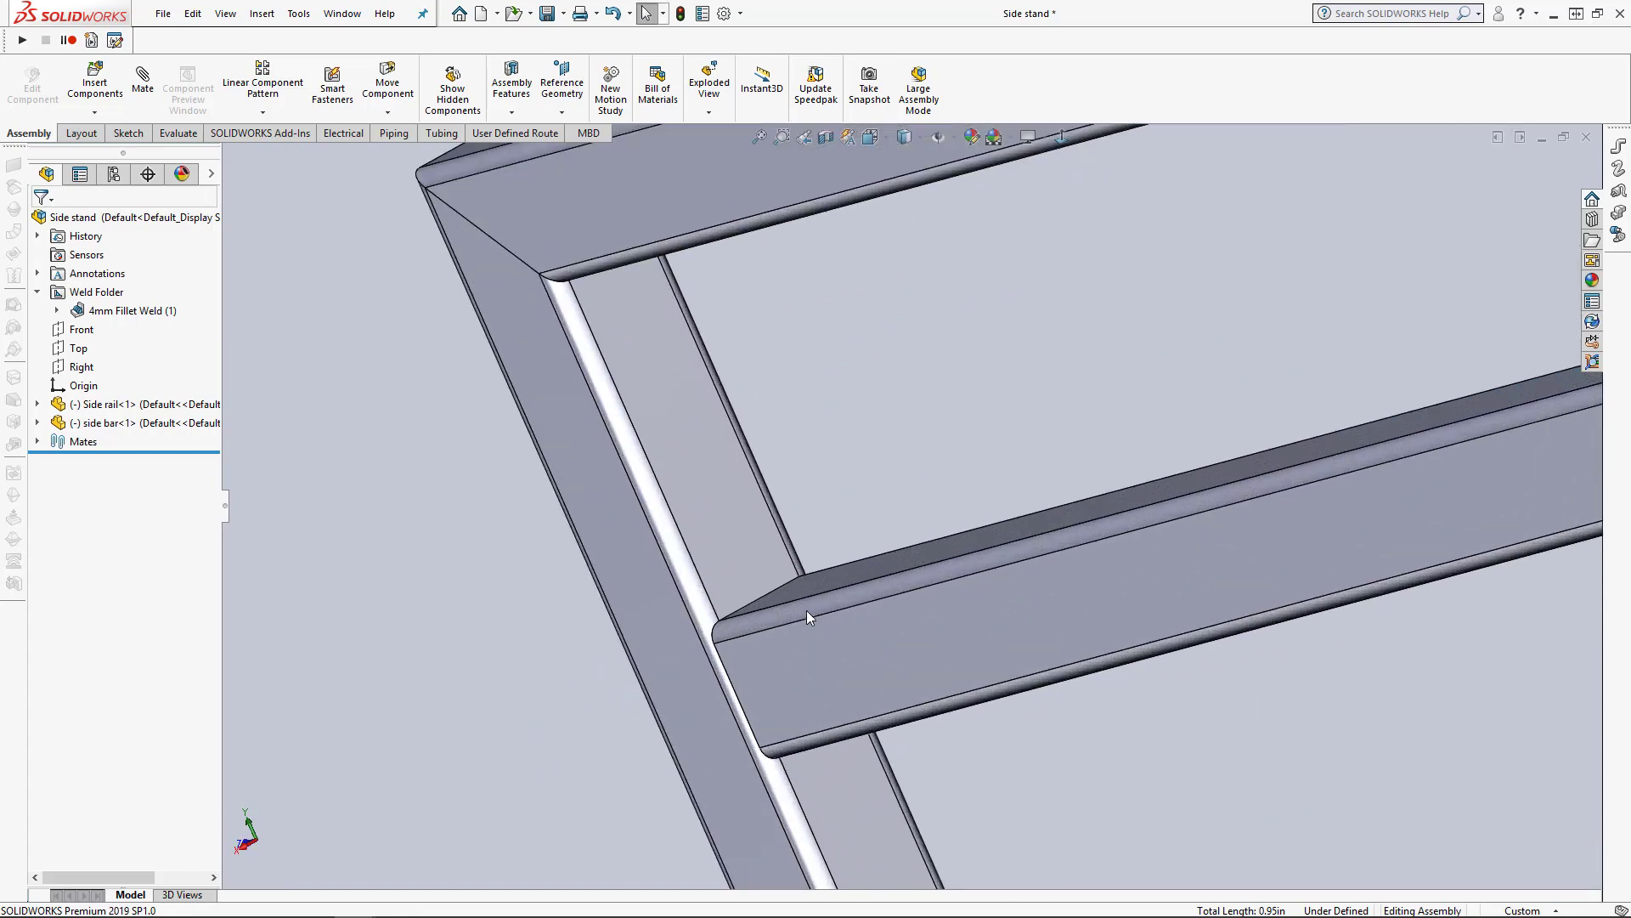
left_click(513, 96)
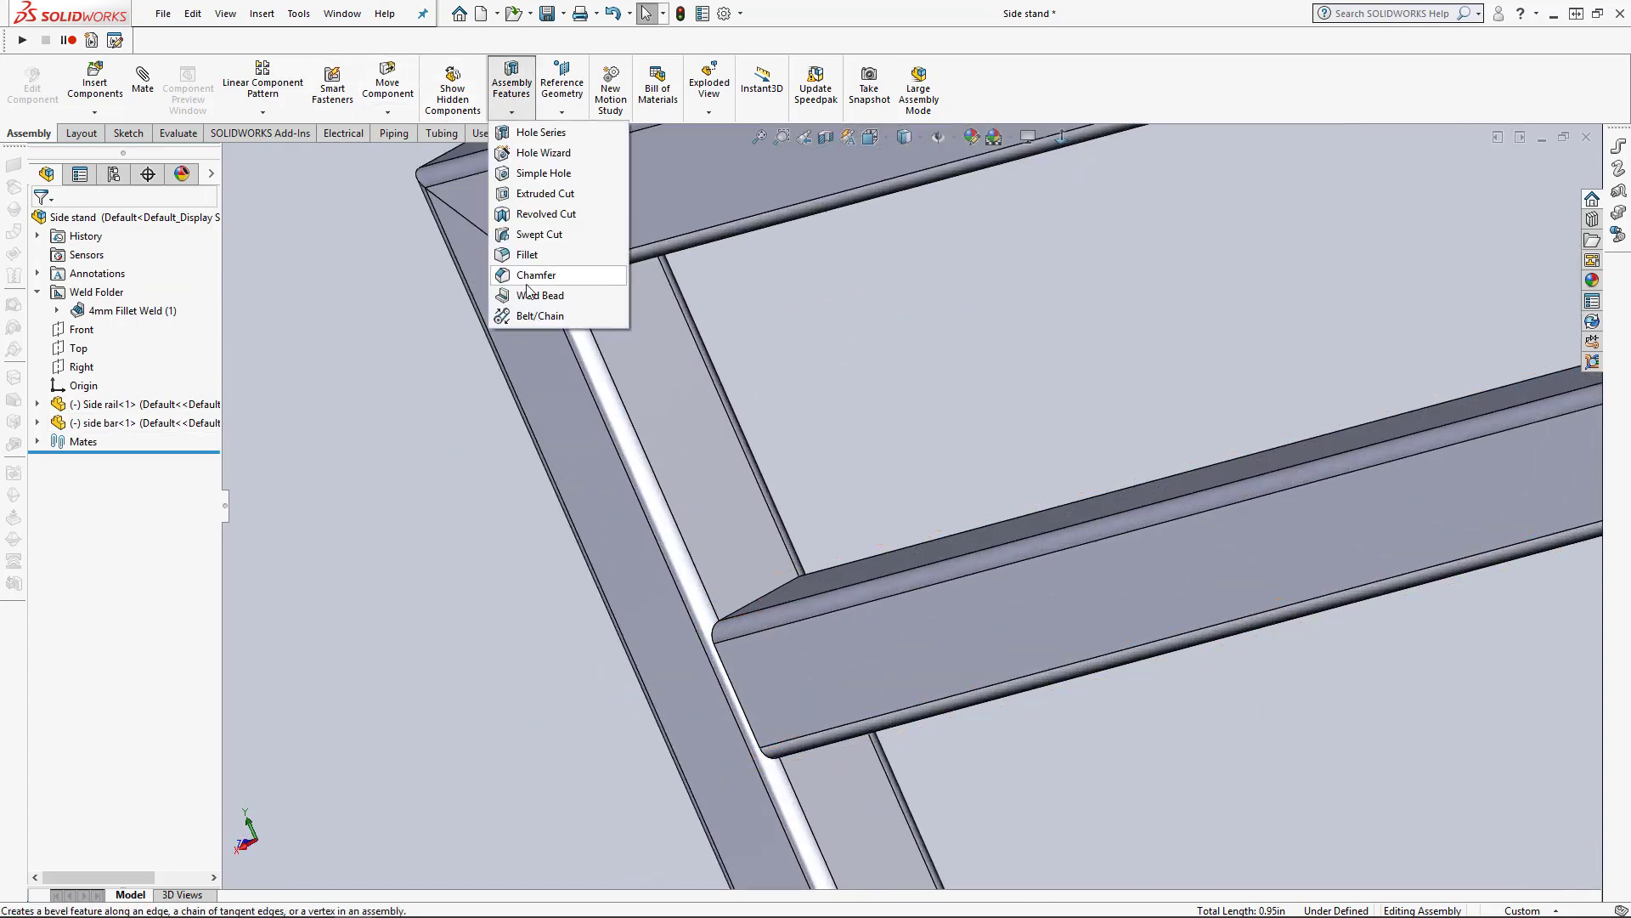
left_click(552, 296)
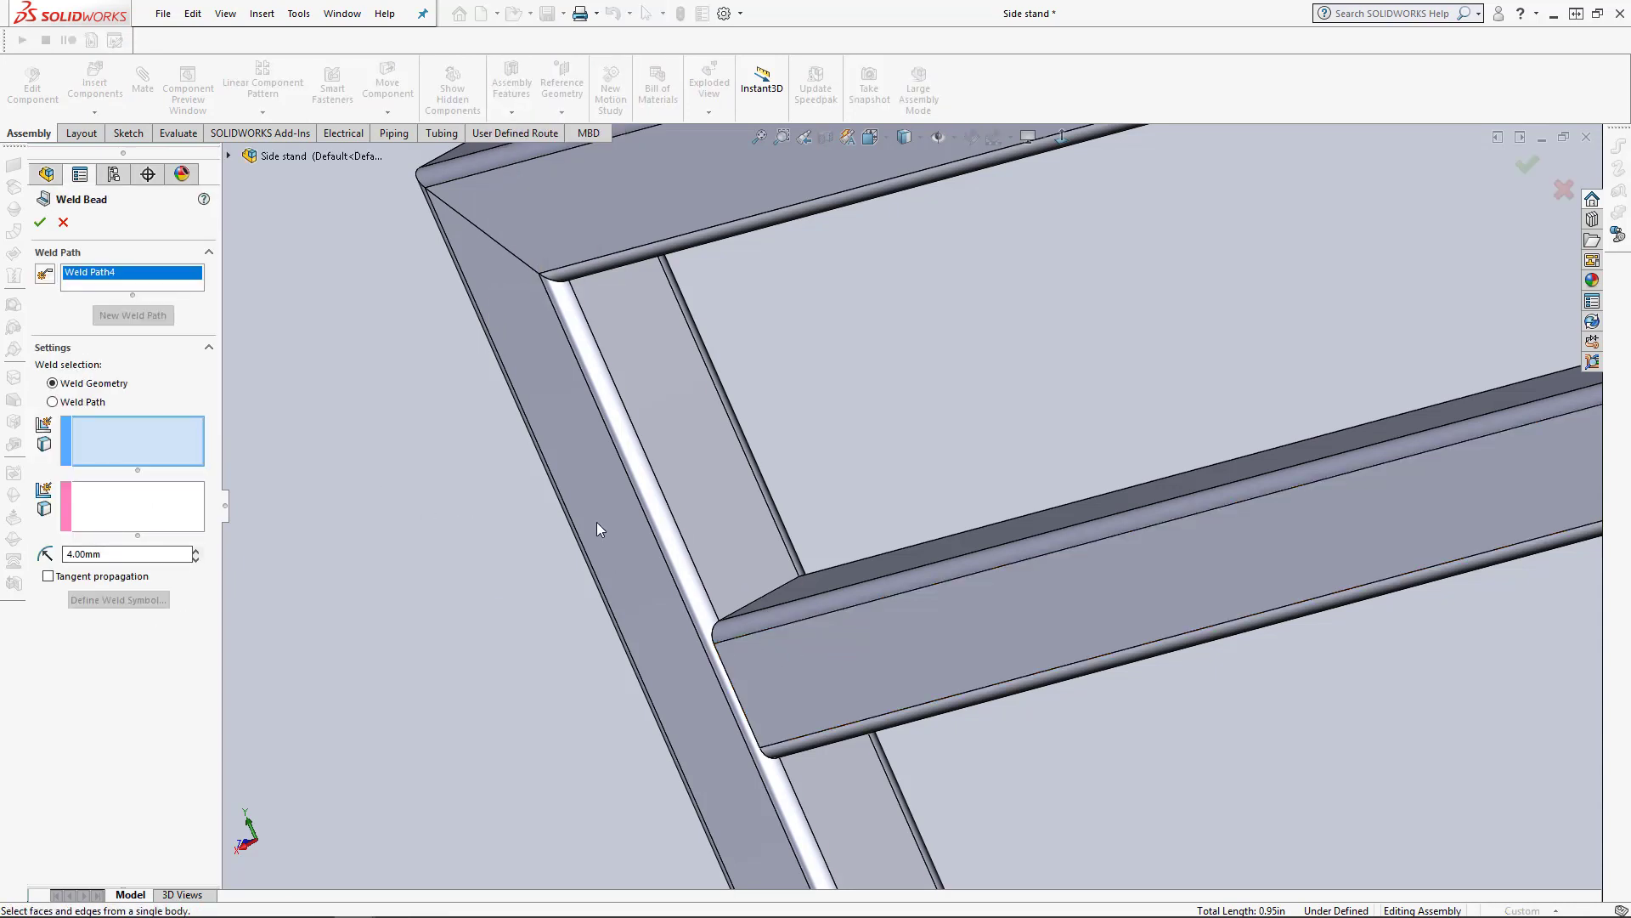
left_click(690, 537)
left_click(784, 598)
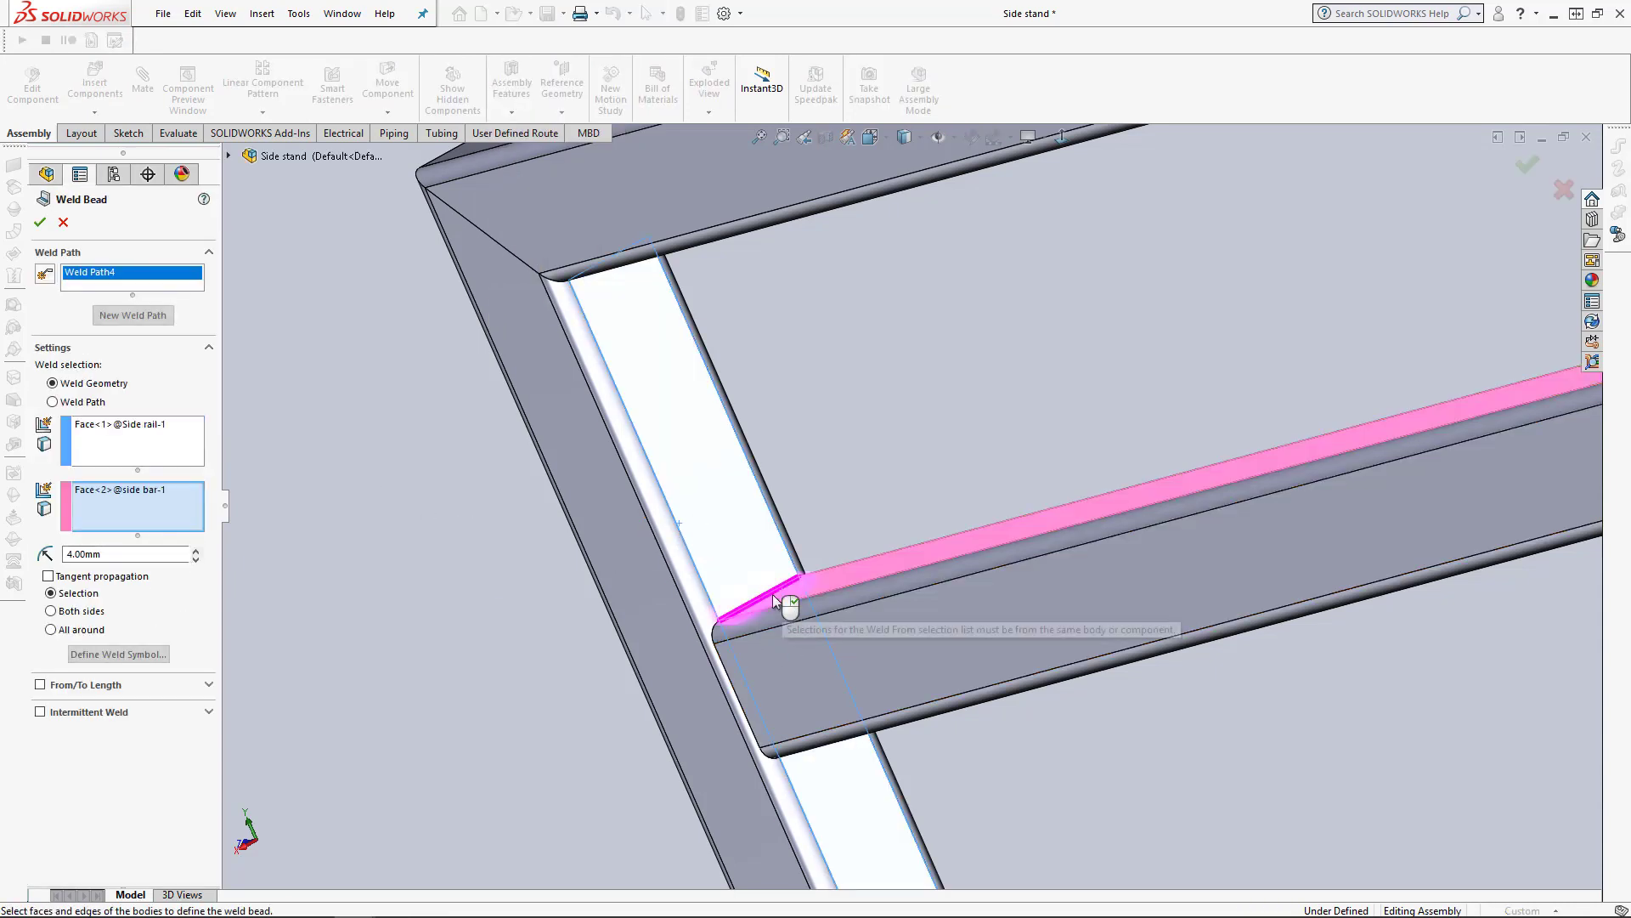
Make it a both-sides staggered intermittent weld with 4.77 mm welds and 4.77 mm gaps.
left_click(52, 611)
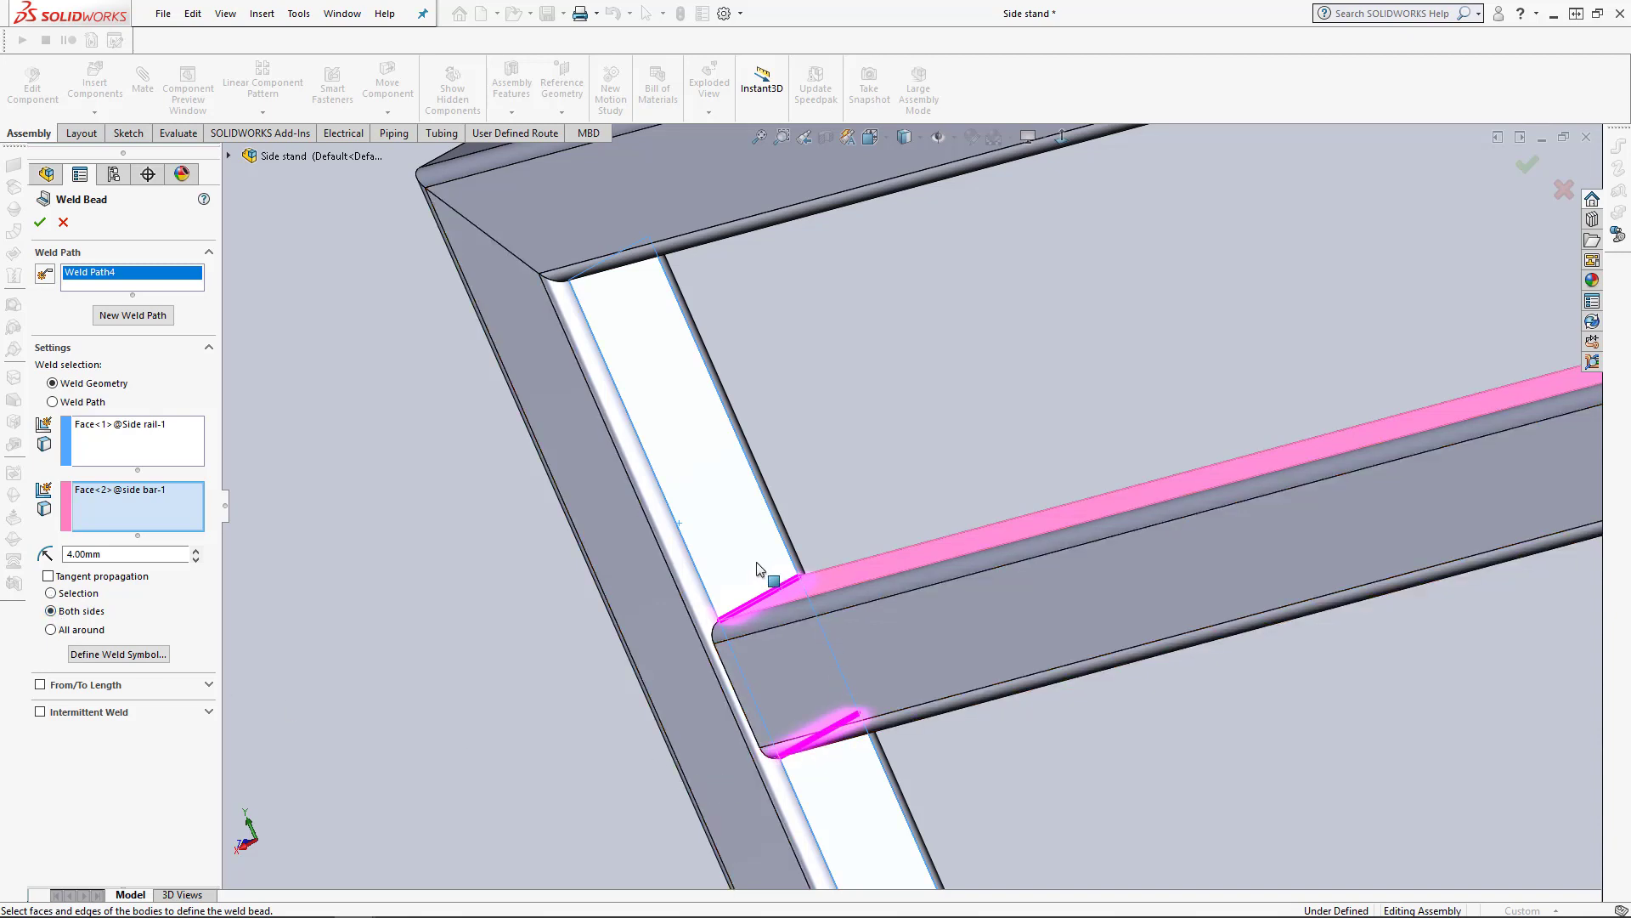
left_click(52, 629)
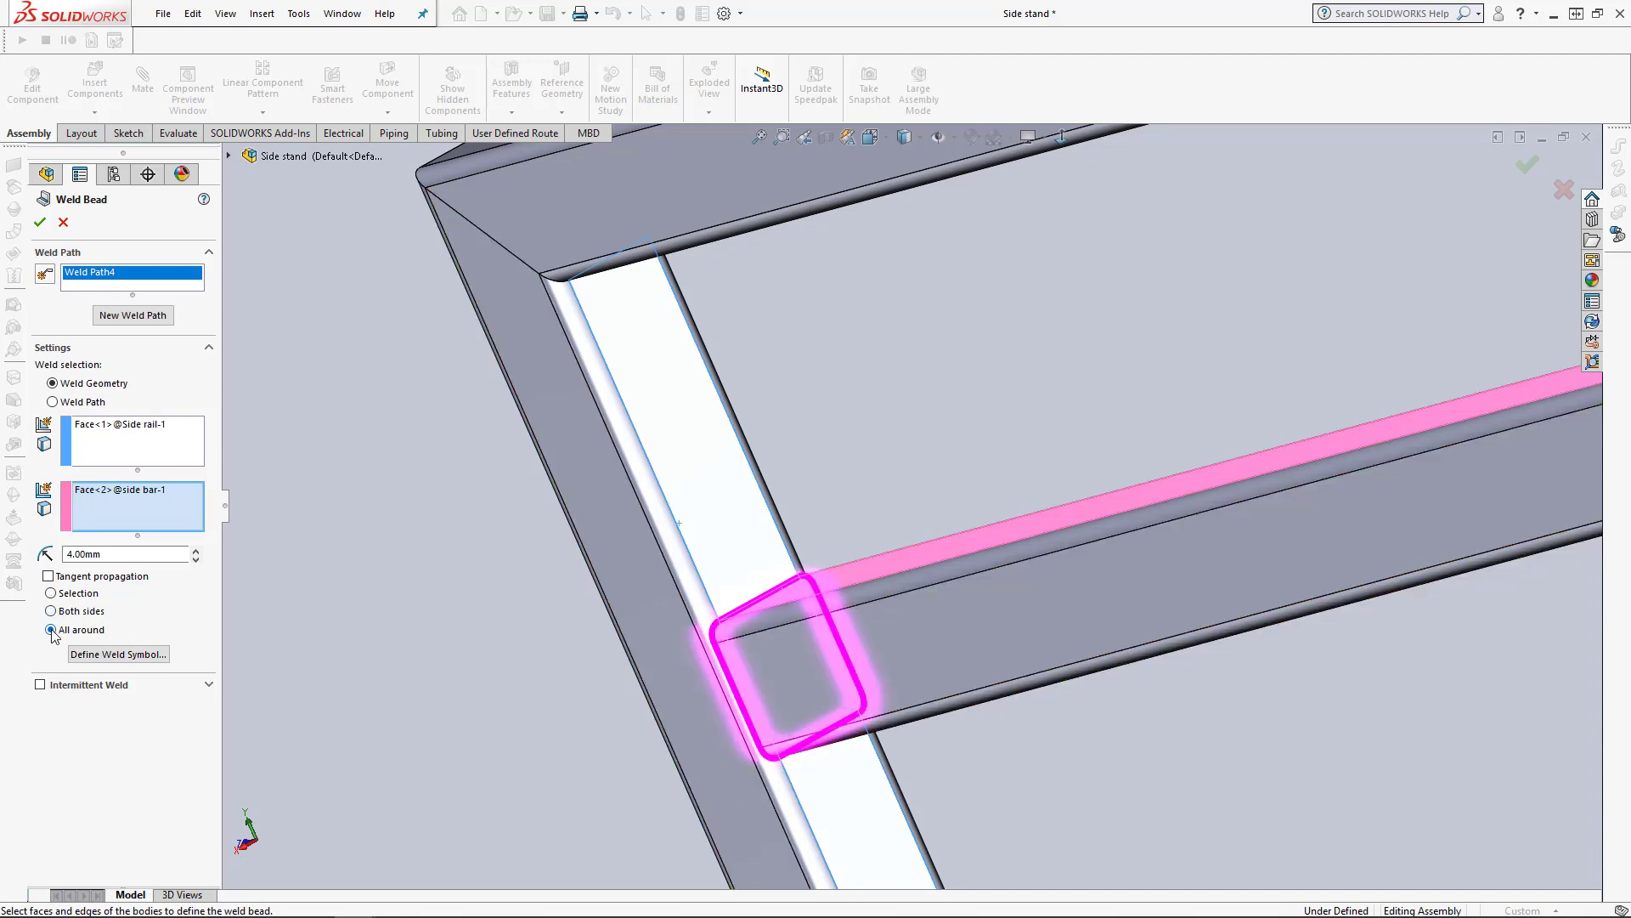
left_click(39, 686)
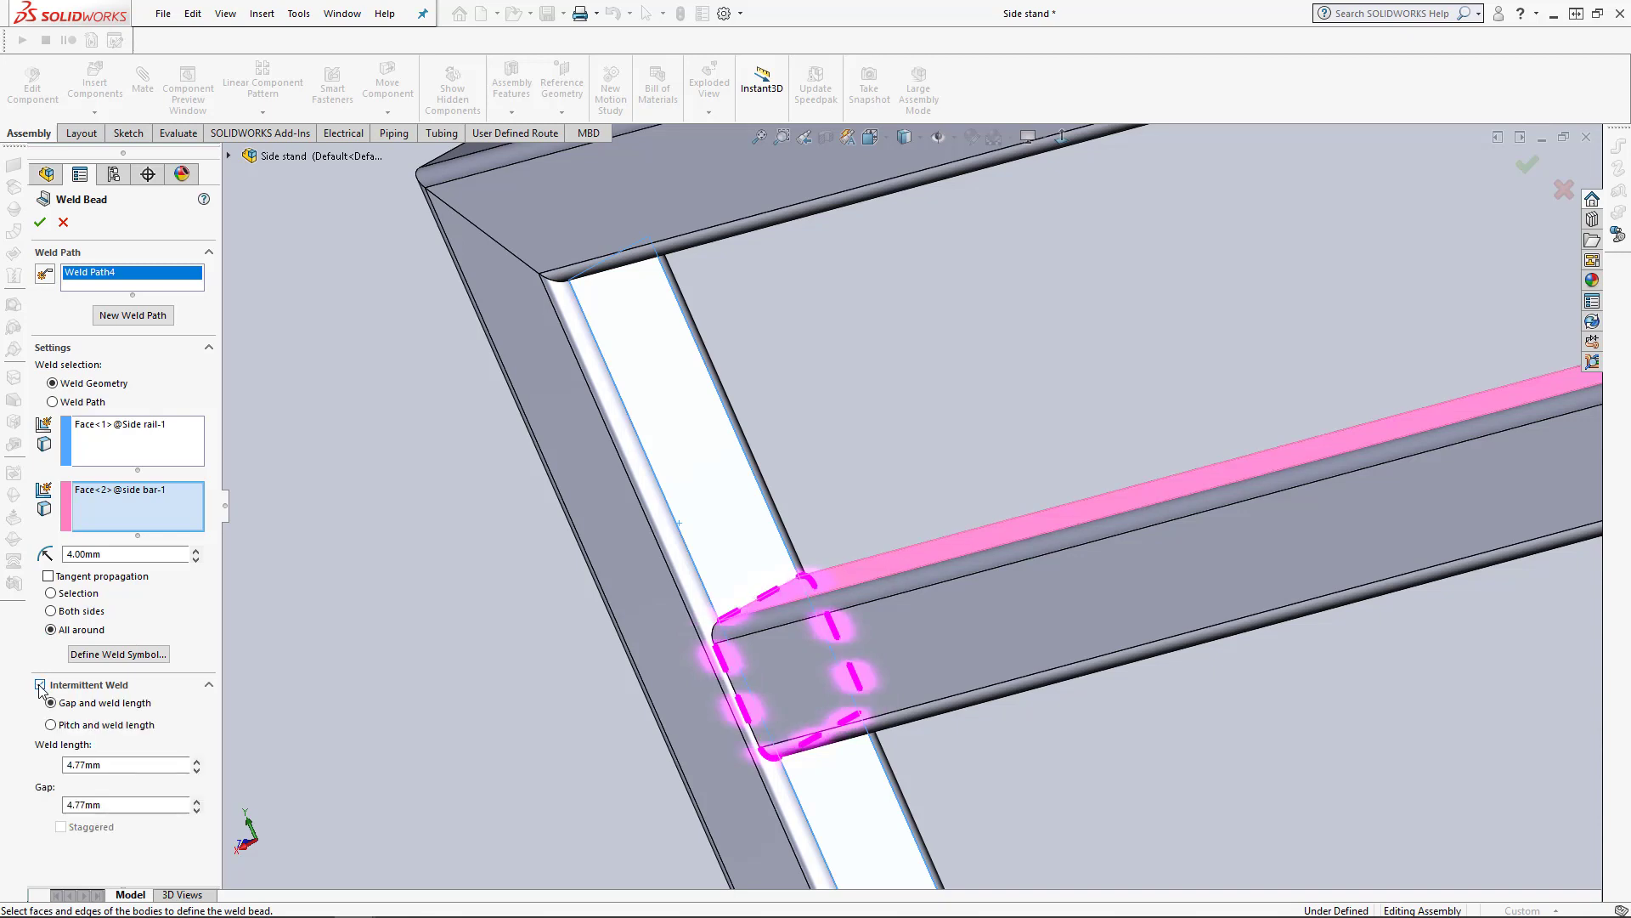
left_click(51, 612)
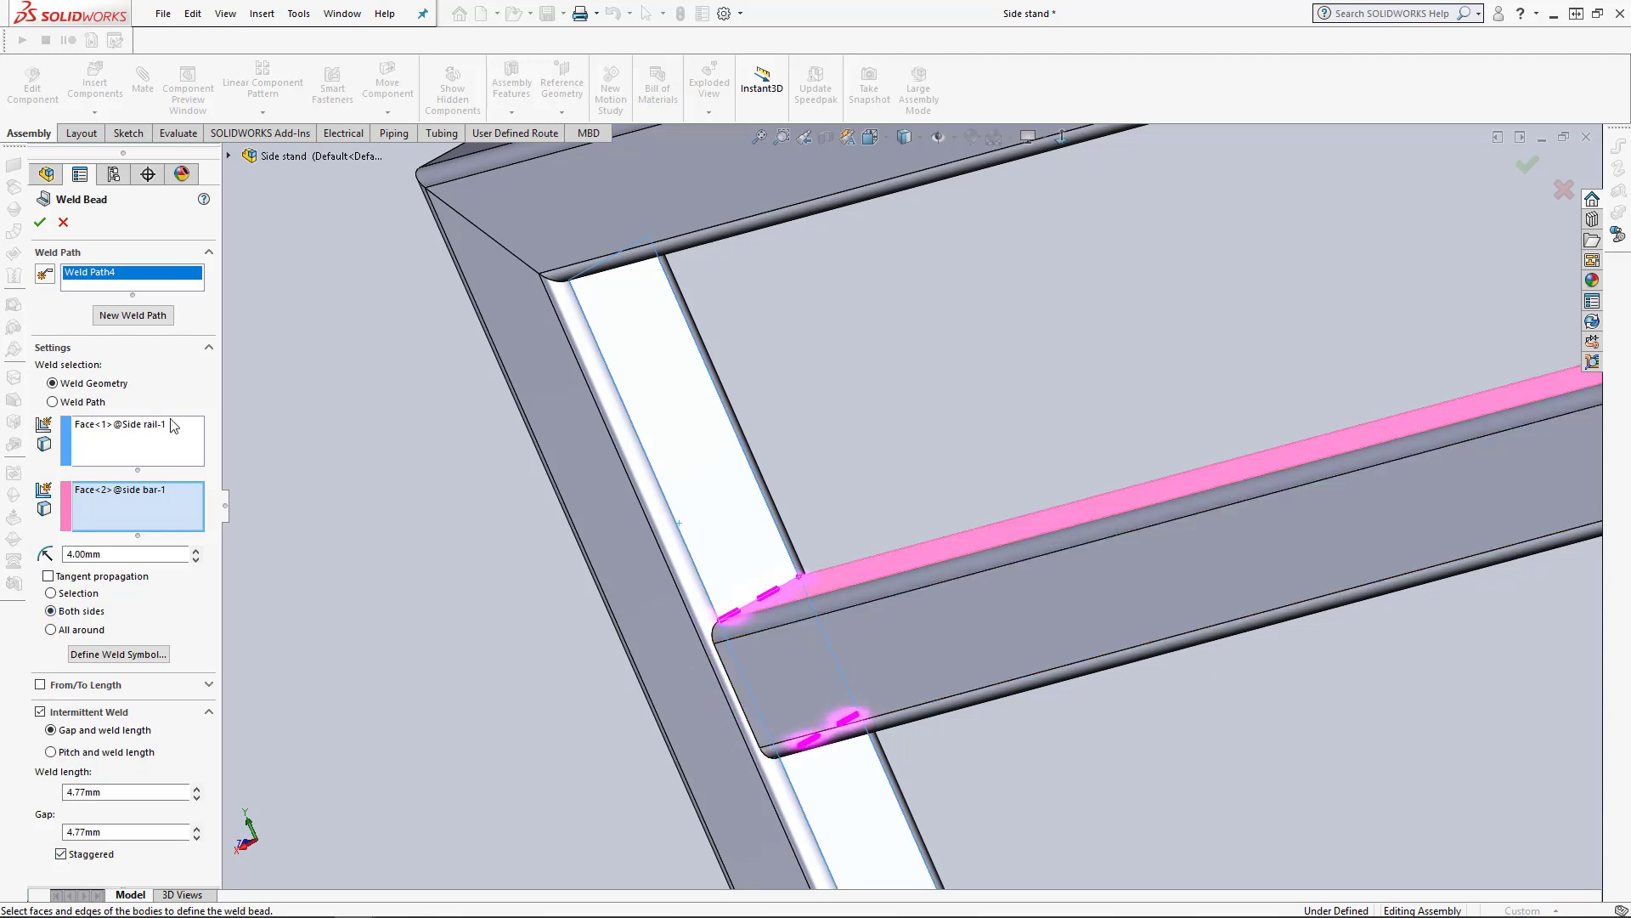
left_click(40, 222)
Orbit the side stand assembly to a new orientation.
middle_click_drag(740, 650, 671, 674)
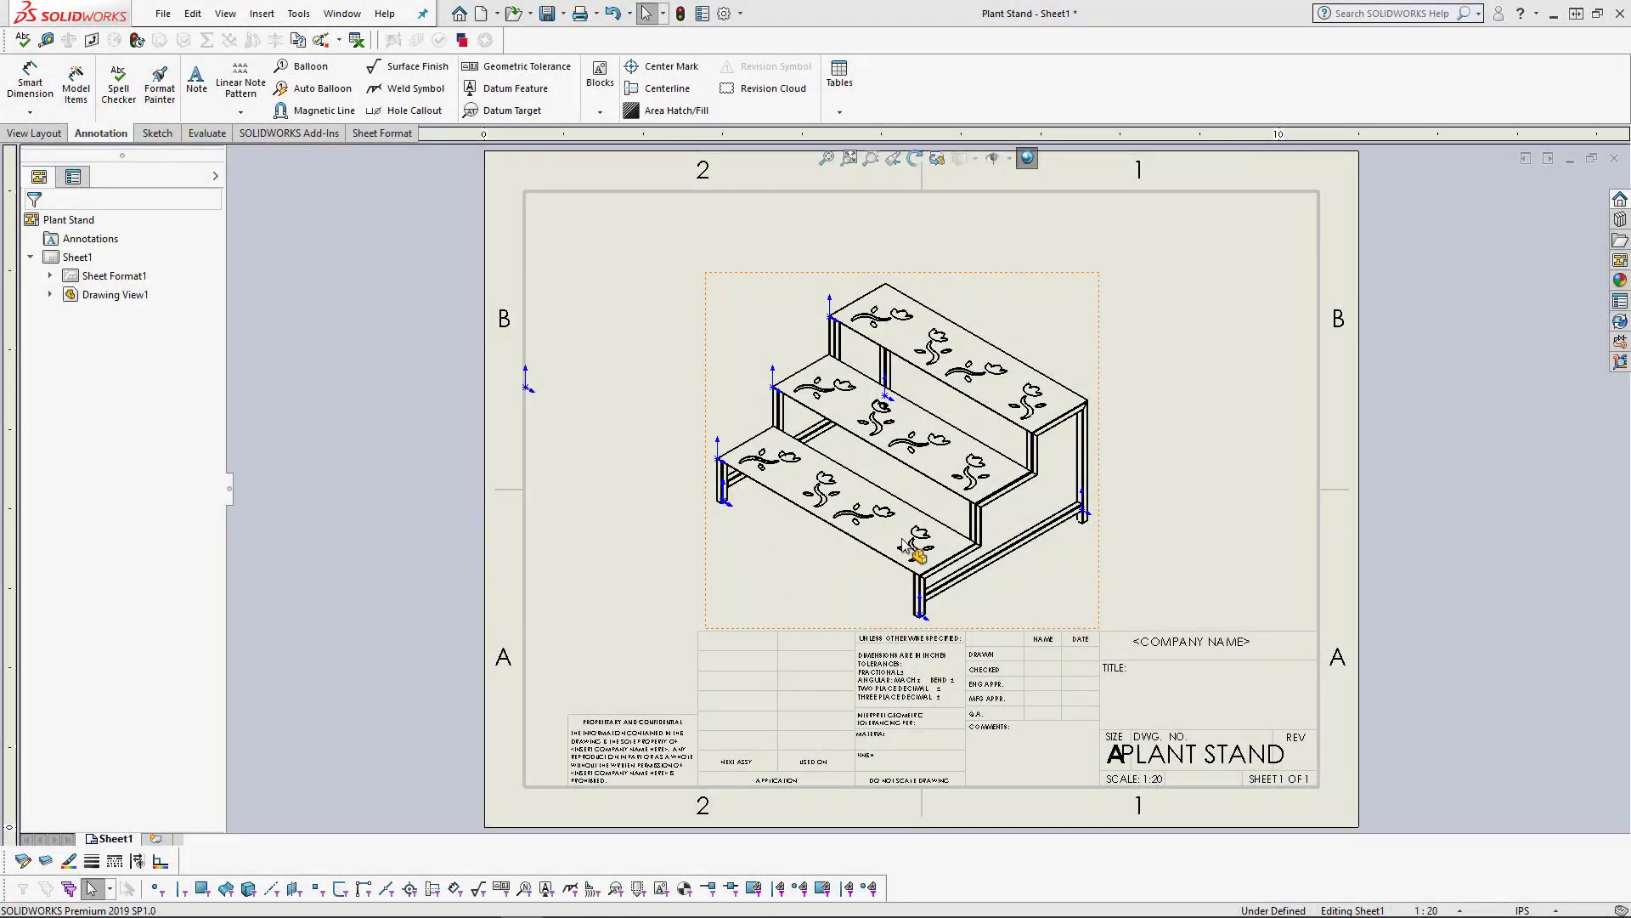
Import the model's weld symbols into the drawing with Model Items, toggling area hatch off.
left_click(78, 95)
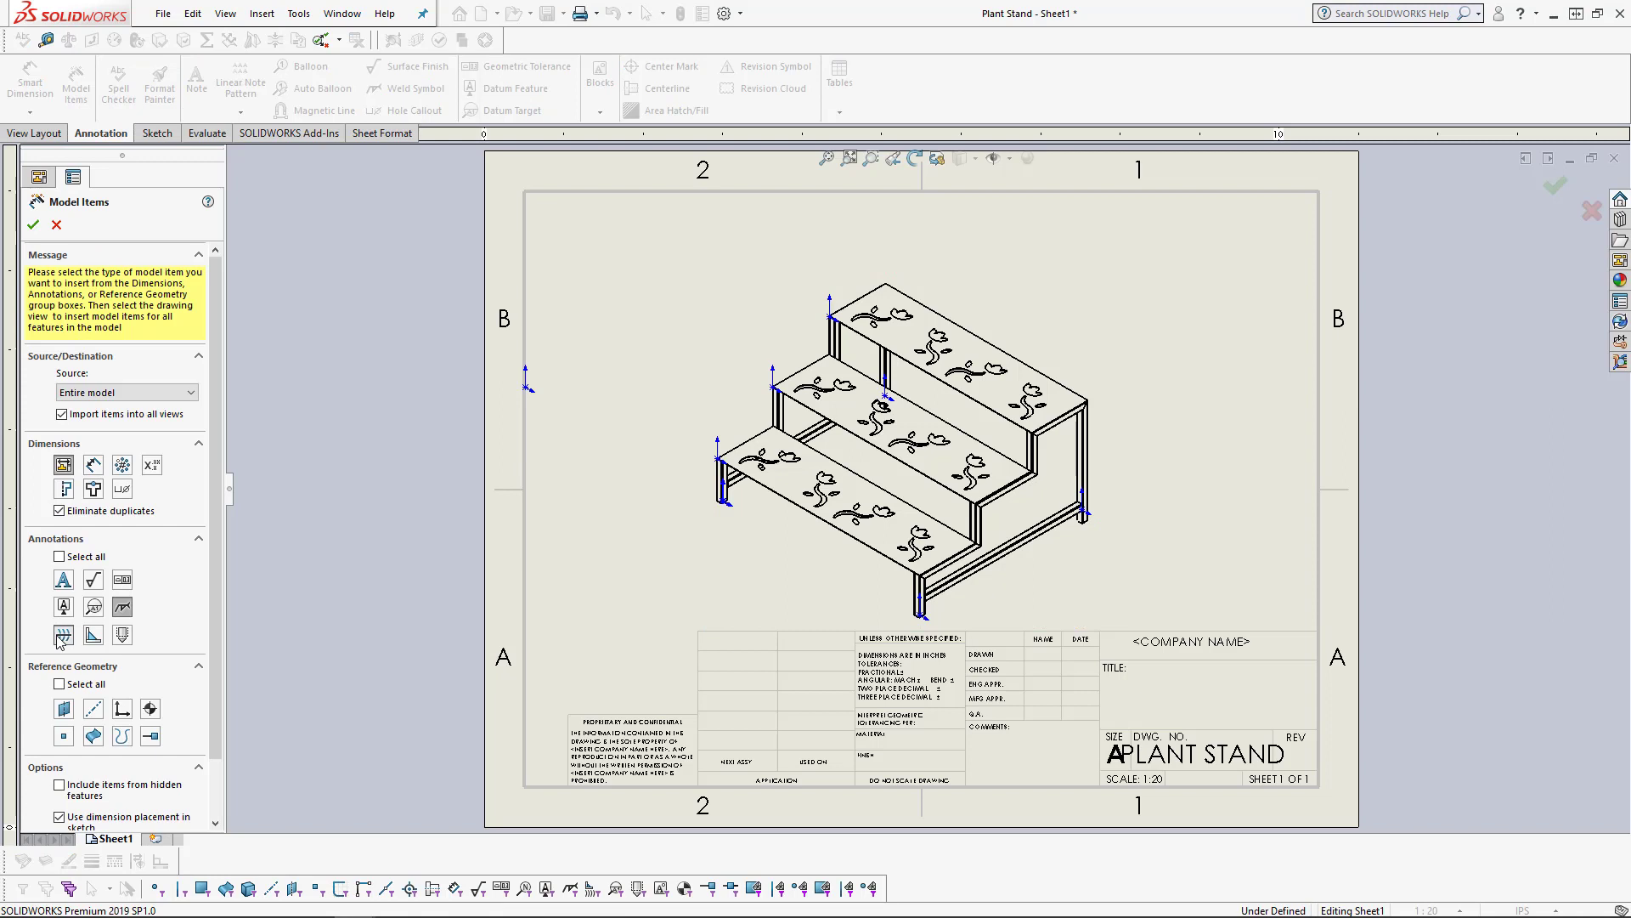
left_click(63, 634)
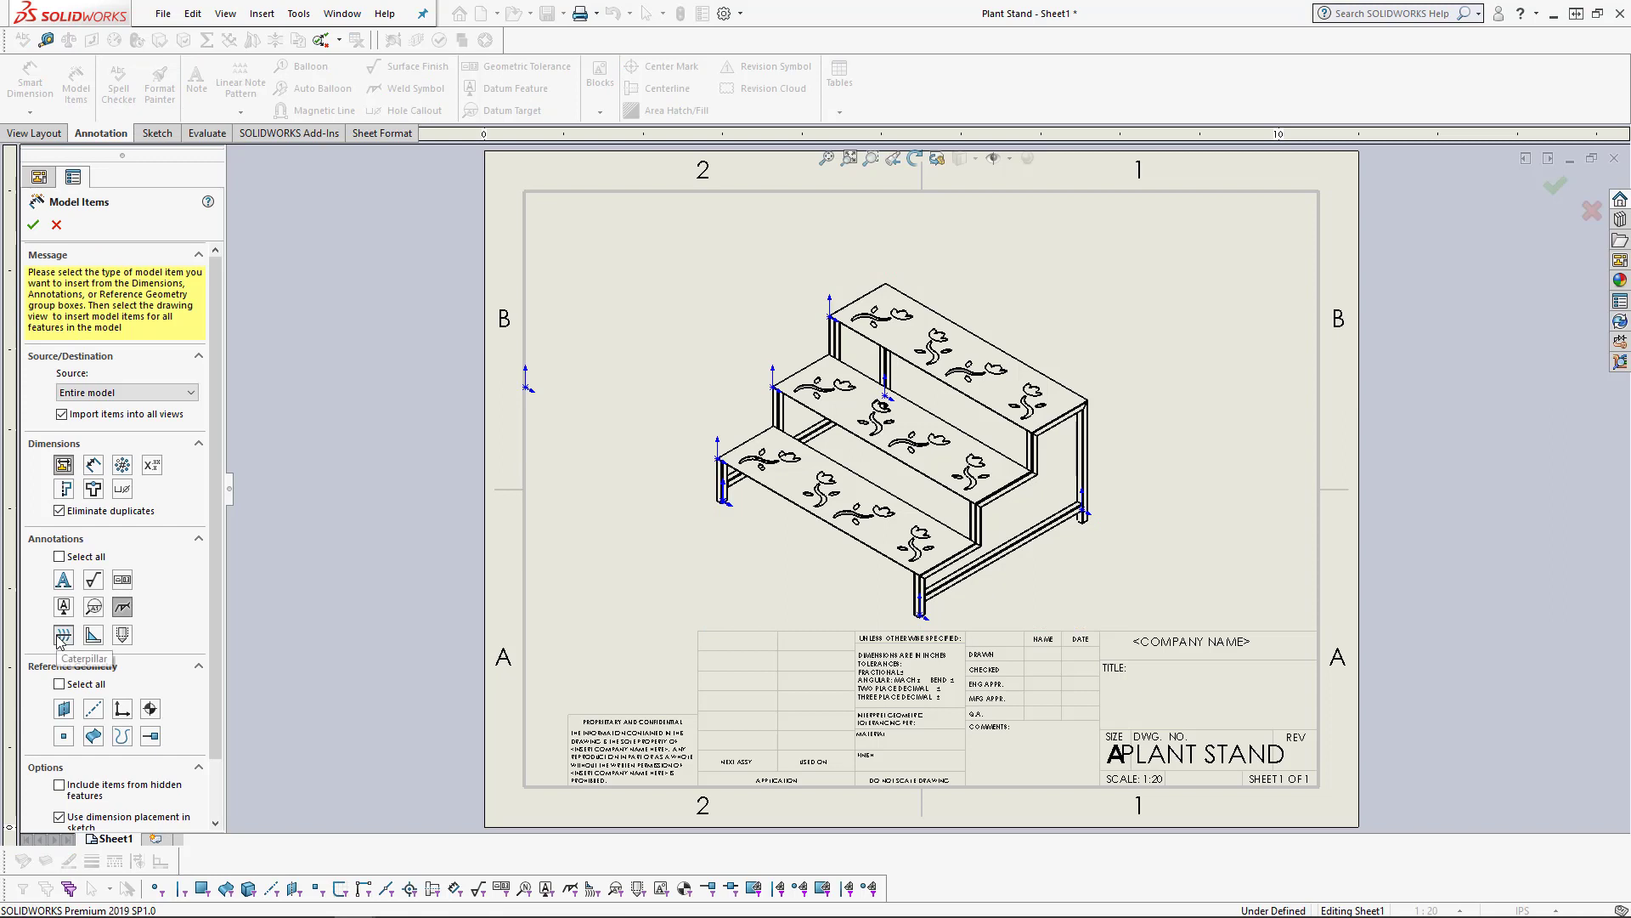
left_click(124, 610)
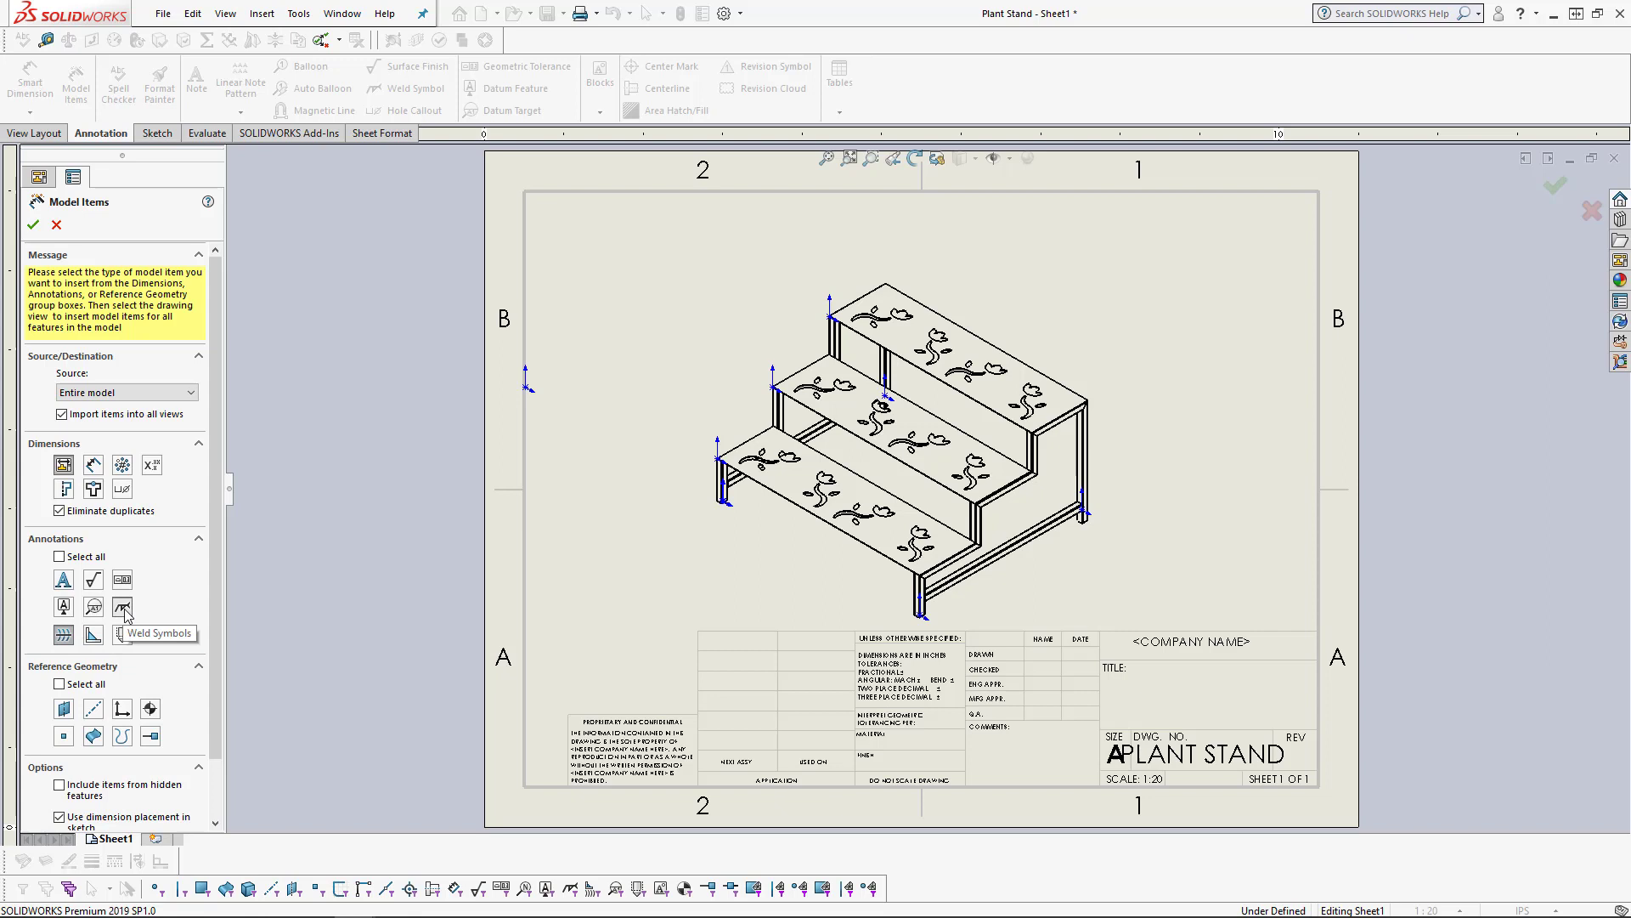
left_click(32, 225)
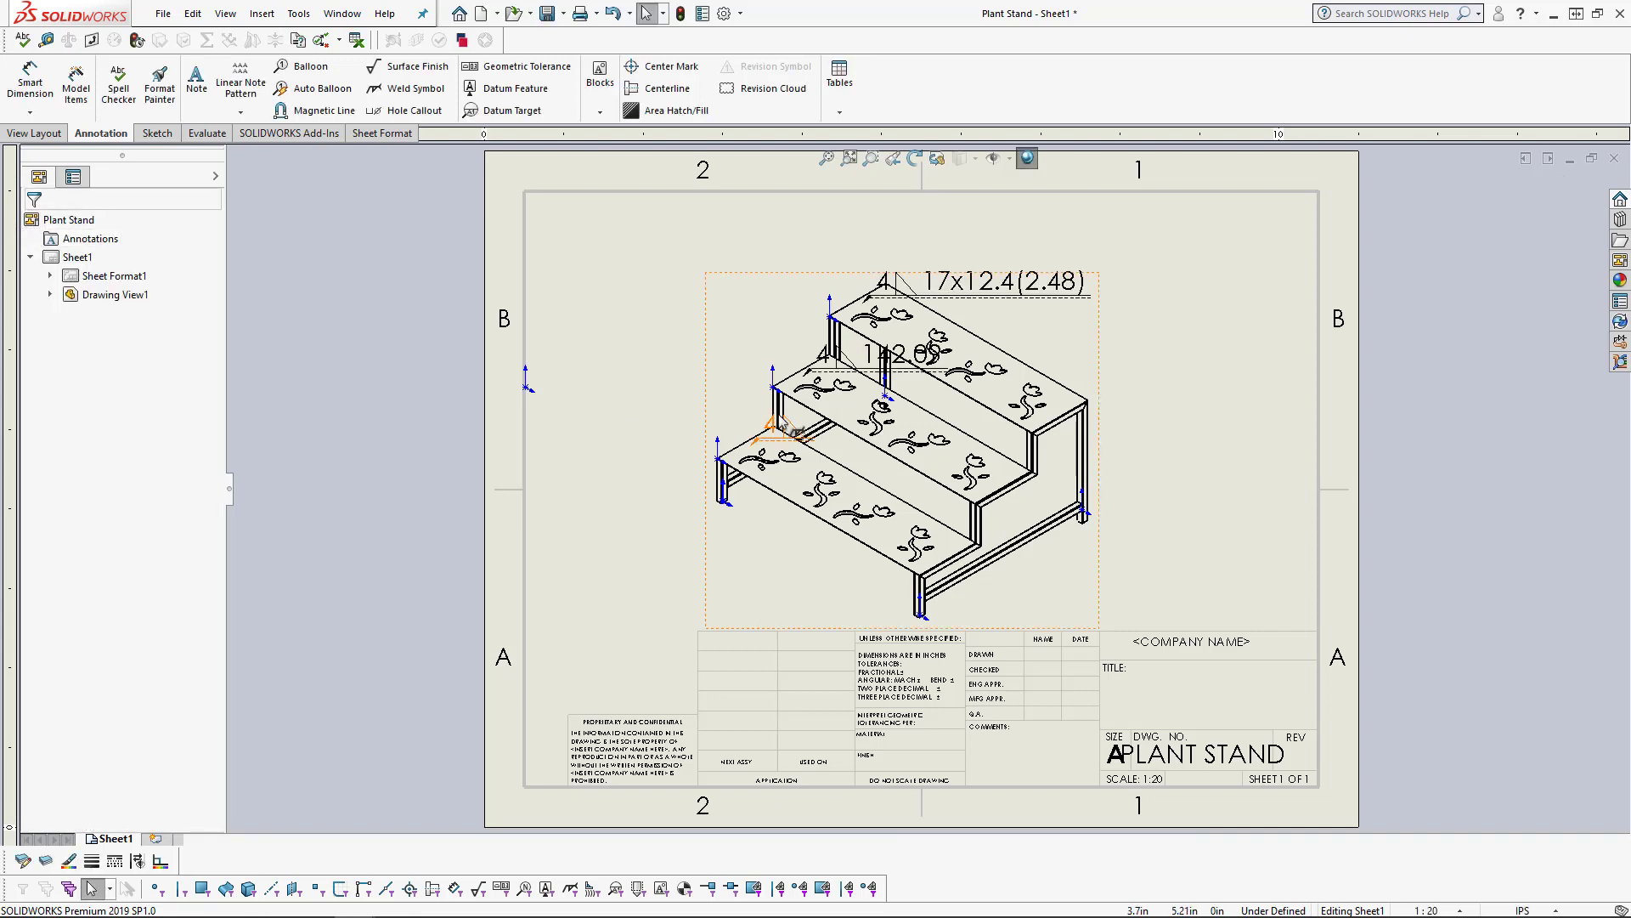
Drag the 4, 4 142.09 and 4 17x12.4(2.48) weld symbols clear of the stand view.
left_click_drag(712, 435, 595, 435)
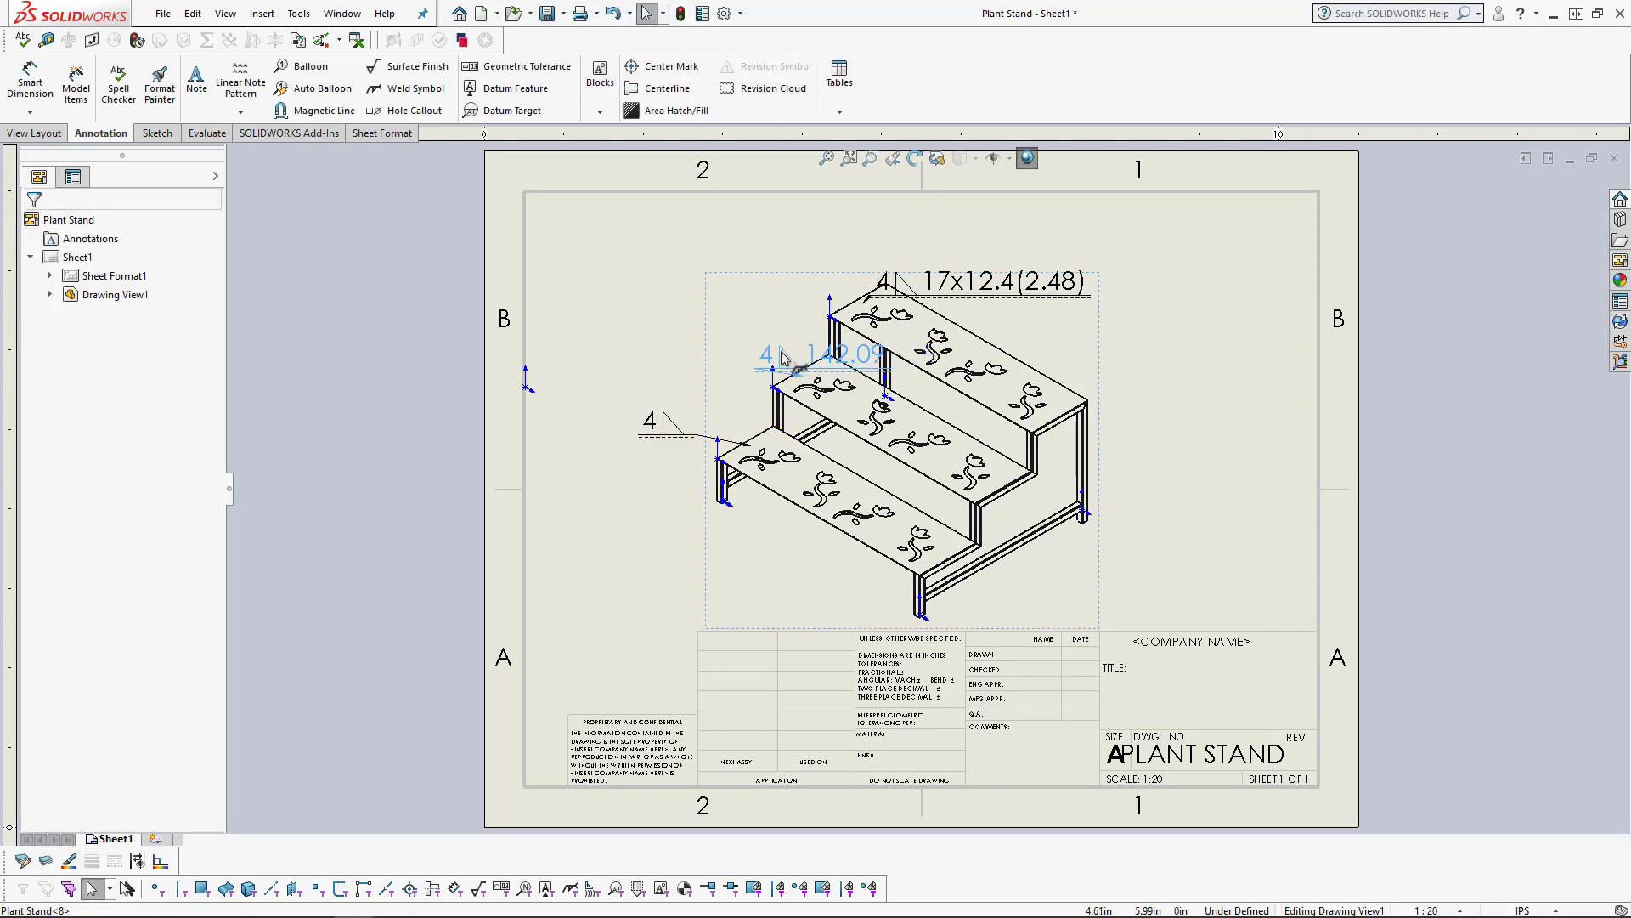
left_click_drag(847, 356, 626, 316)
left_click_drag(1004, 293, 1083, 262)
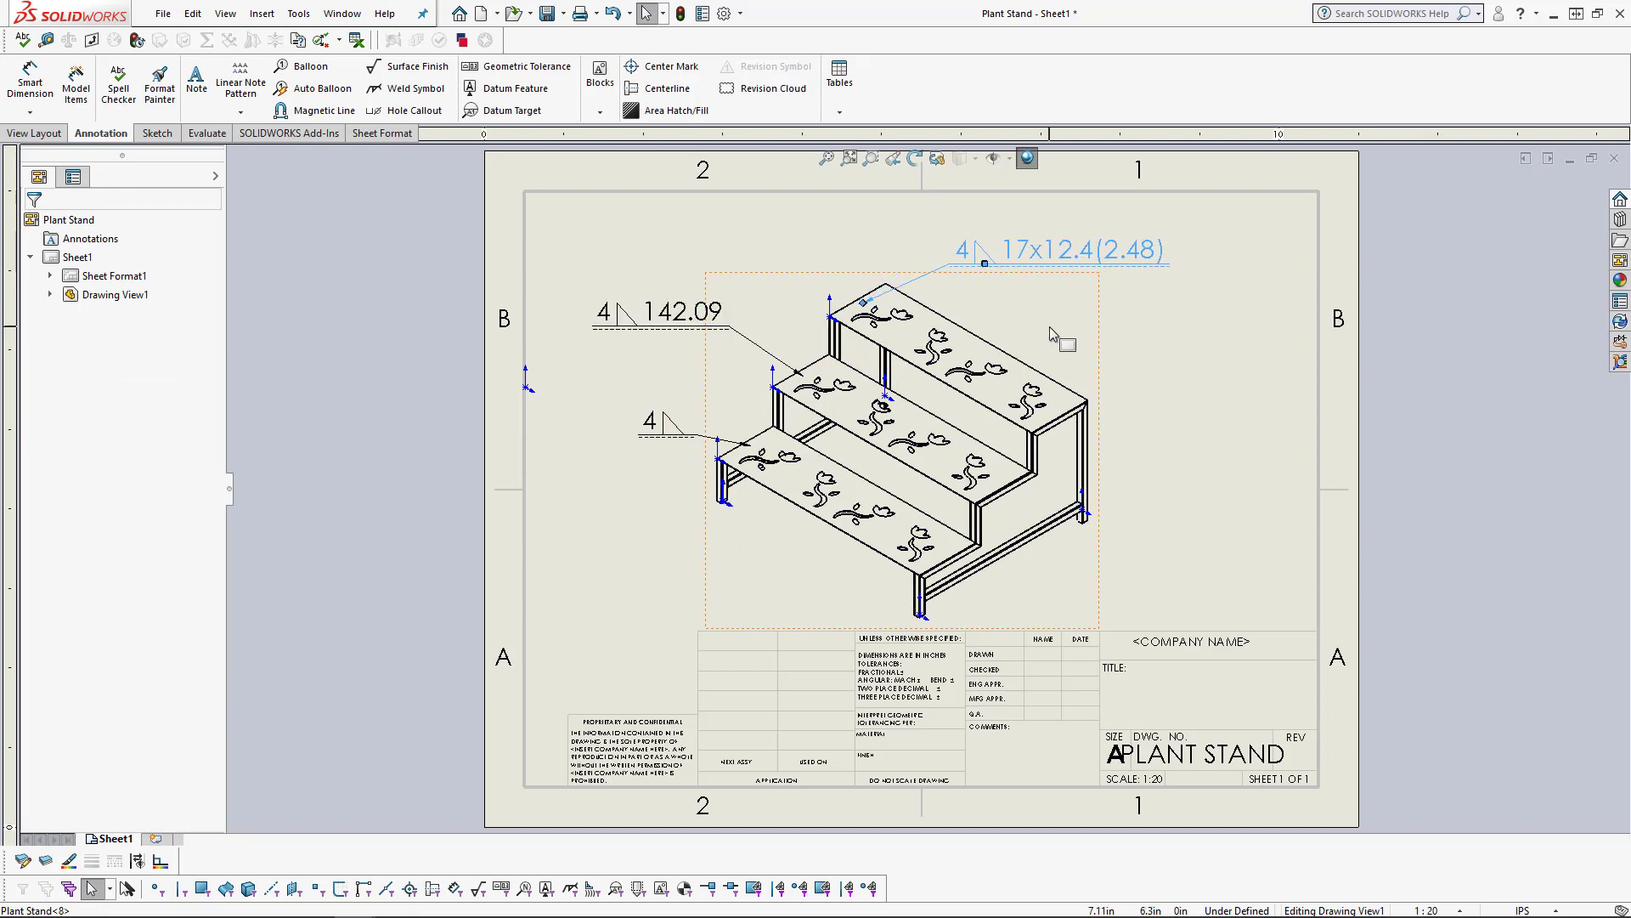